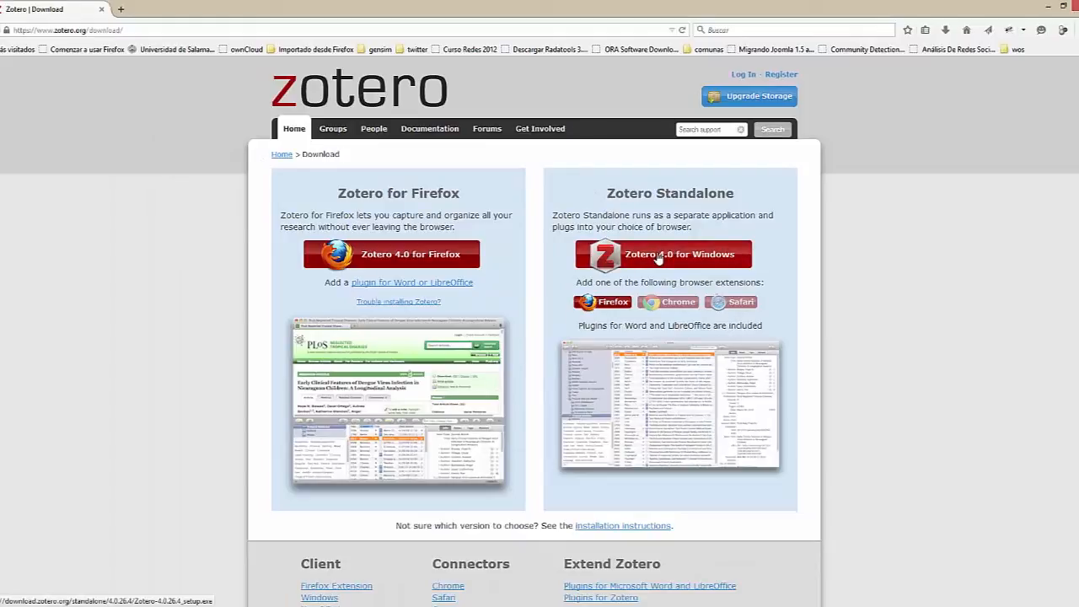
# Step: Download the Zotero 4.0 for Windows standalone installer and save the file
pyautogui.click(658, 257)
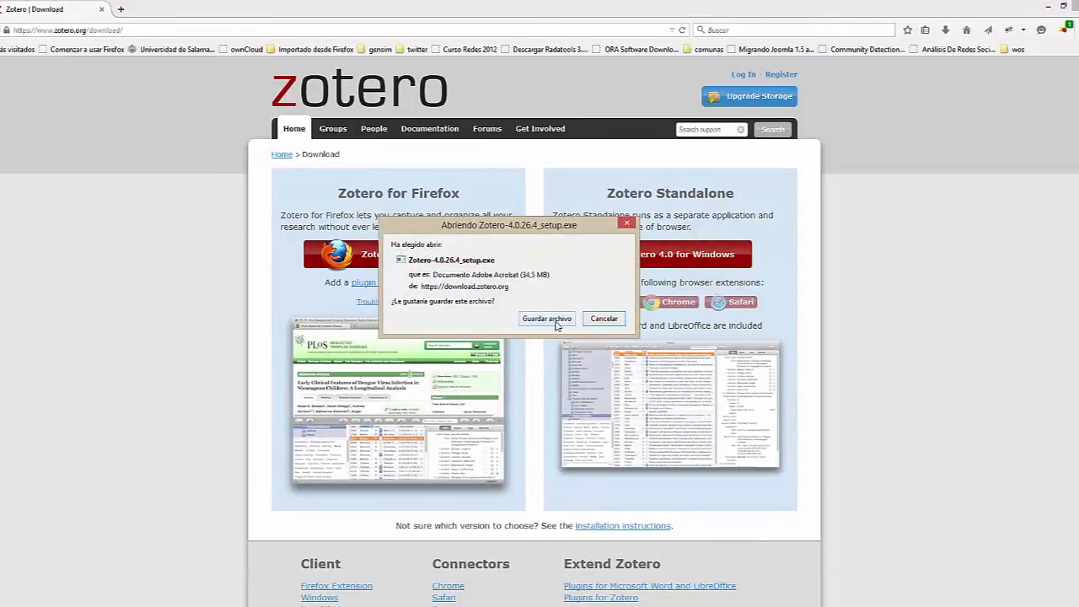
pyautogui.click(547, 319)
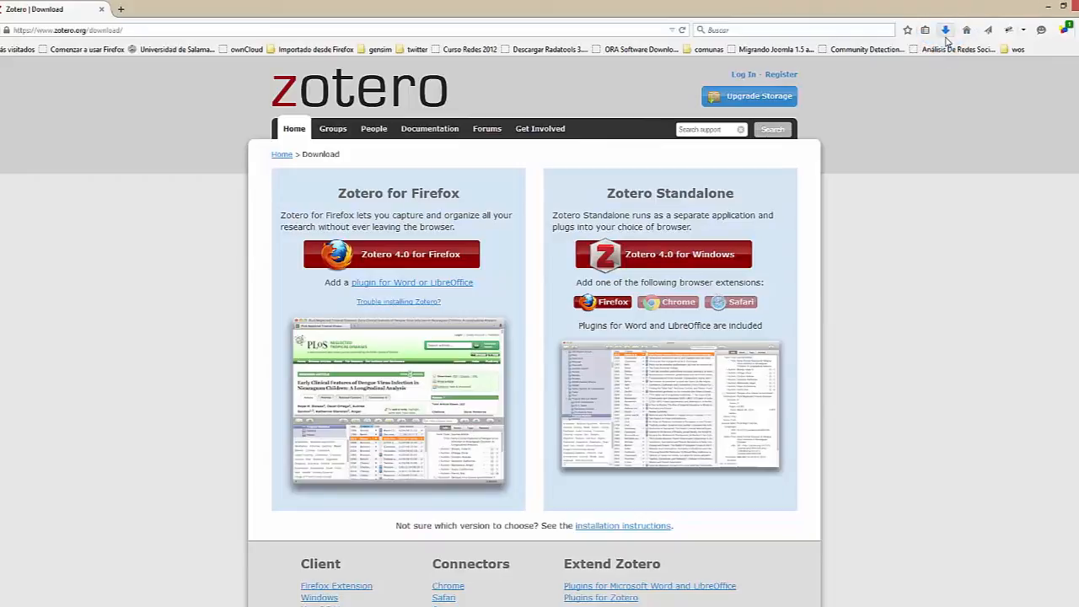
# Step: Install the Zotero Standalone browser extension for Firefox, allowing the site to add software
pyautogui.click(607, 306)
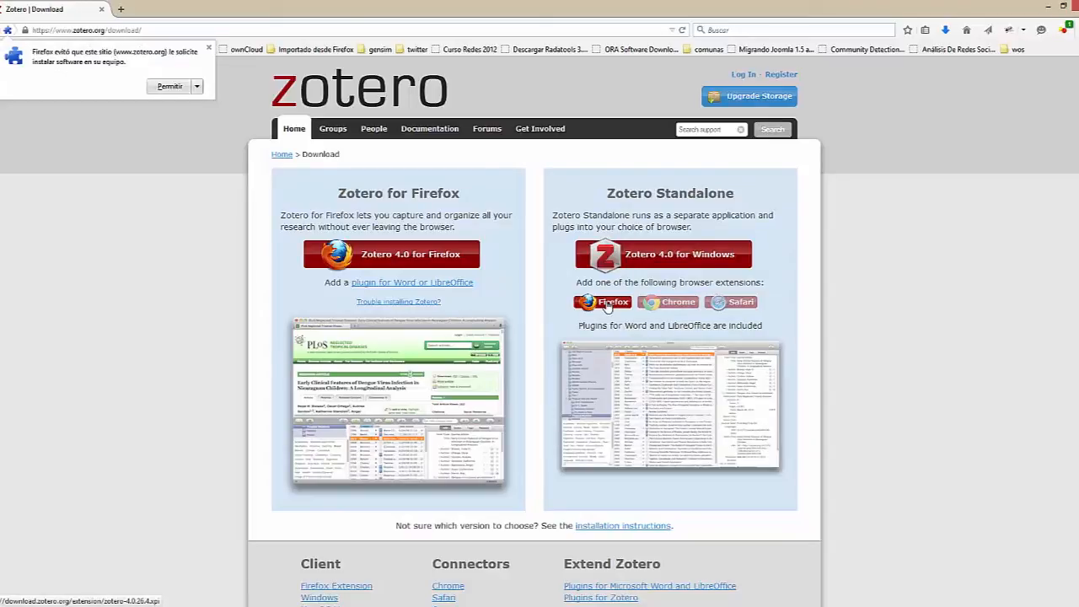
pyautogui.click(169, 87)
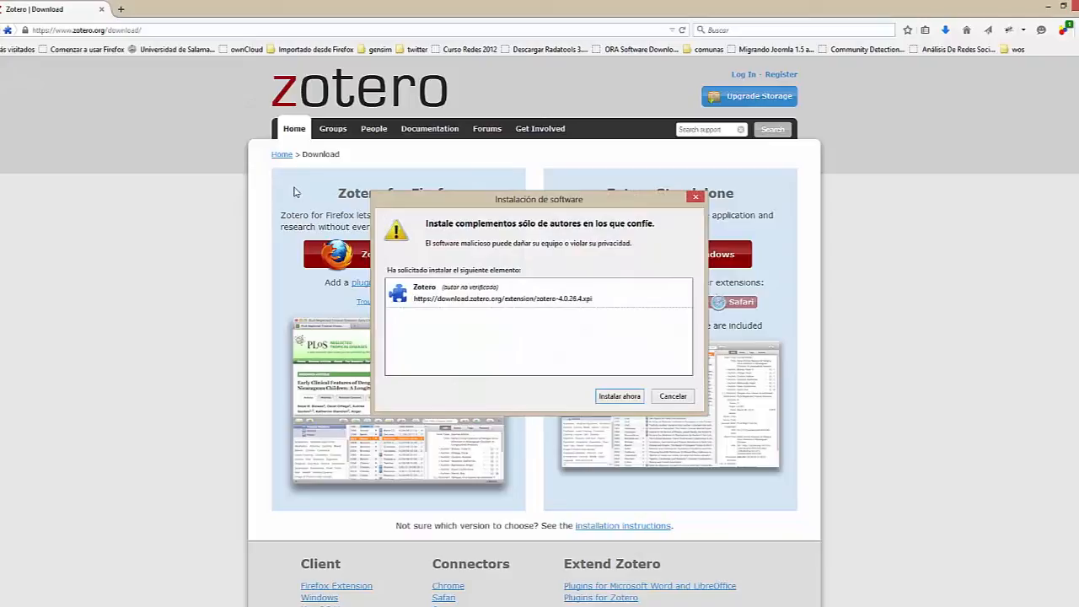
pyautogui.click(620, 396)
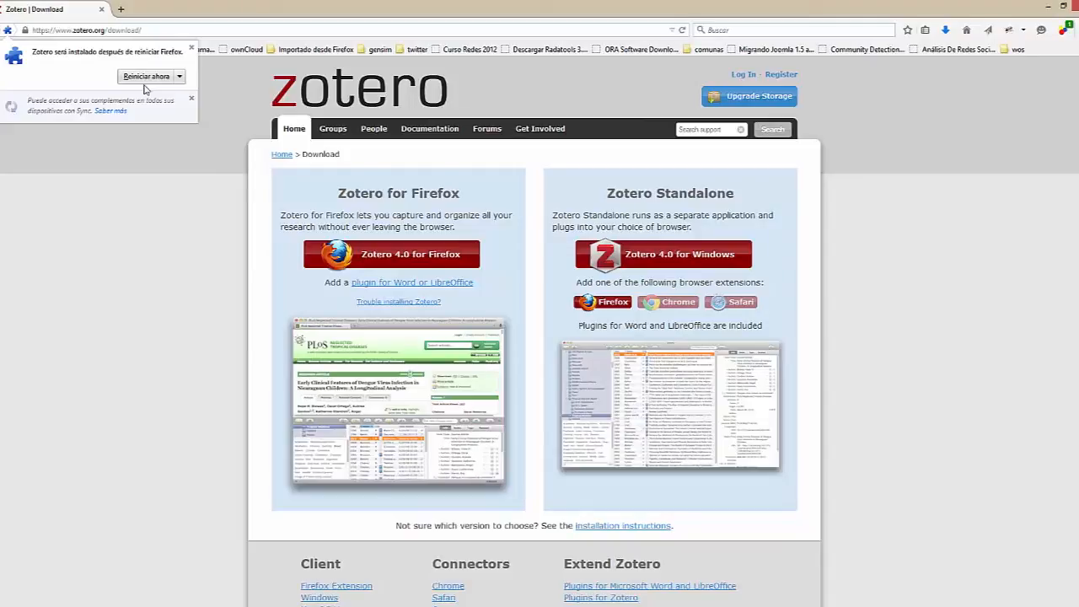
# Step: Run Zotero-4.0.26.4_setup.exe from the zotero folder on disk F and continue with the Custom setup type
pyautogui.click(535, 12)
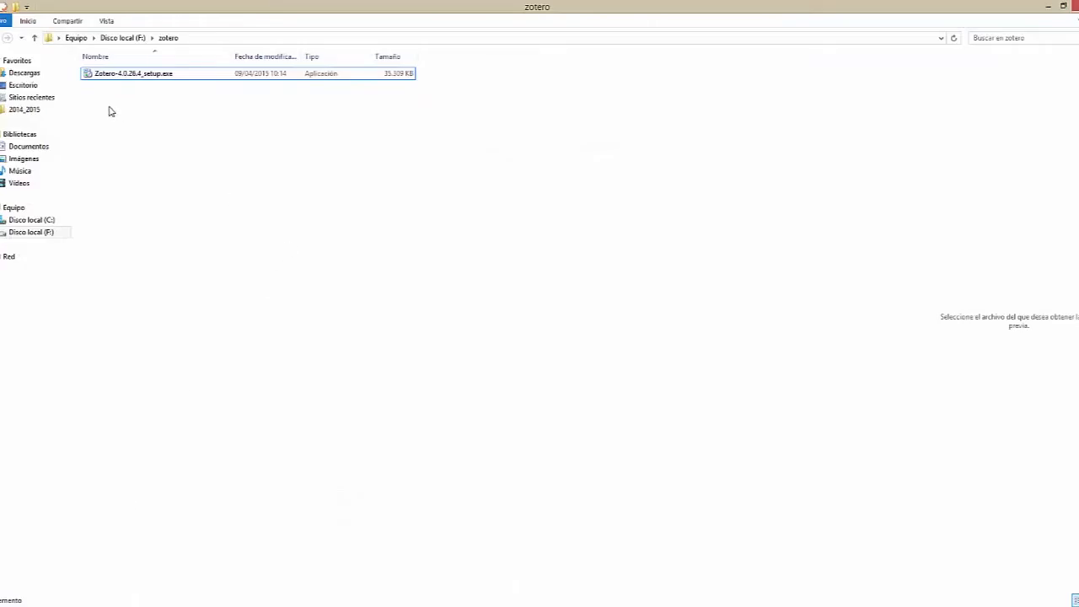
pyautogui.click(91, 76)
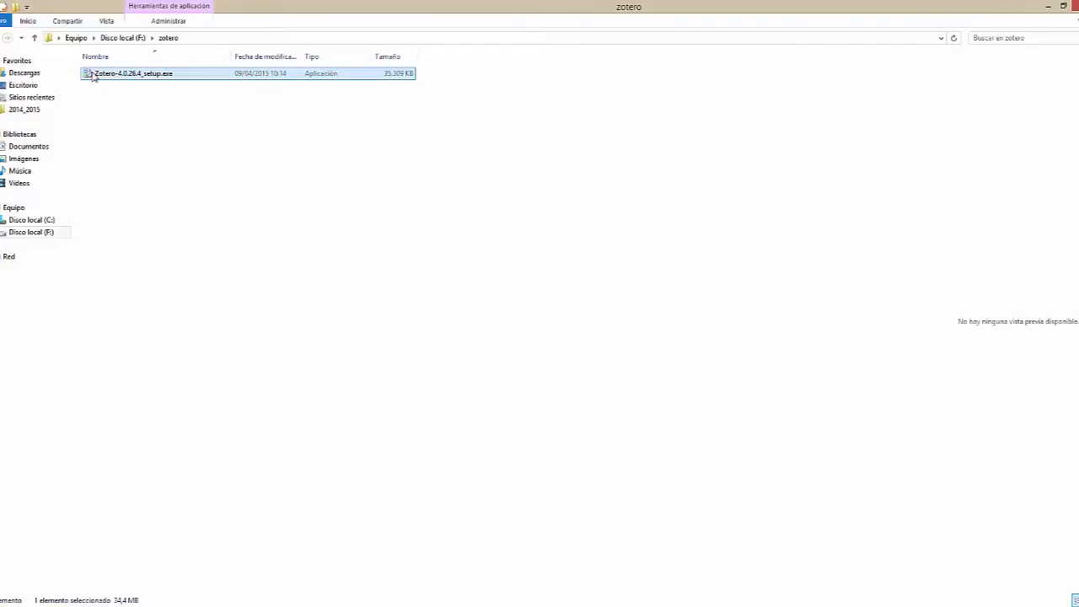
pyautogui.doubleClick(92, 76)
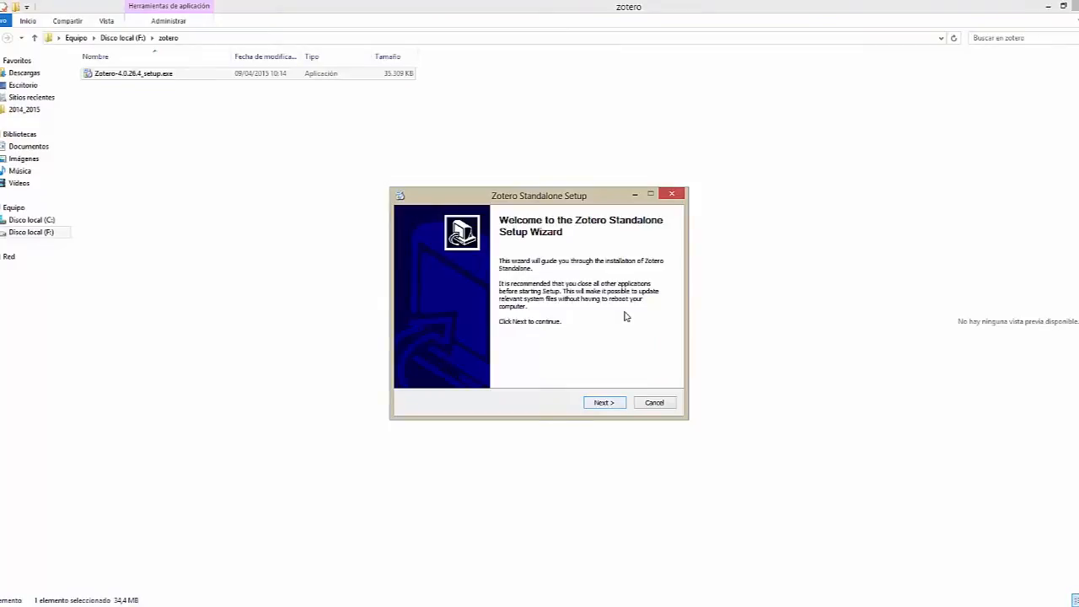
pyautogui.press('Return')
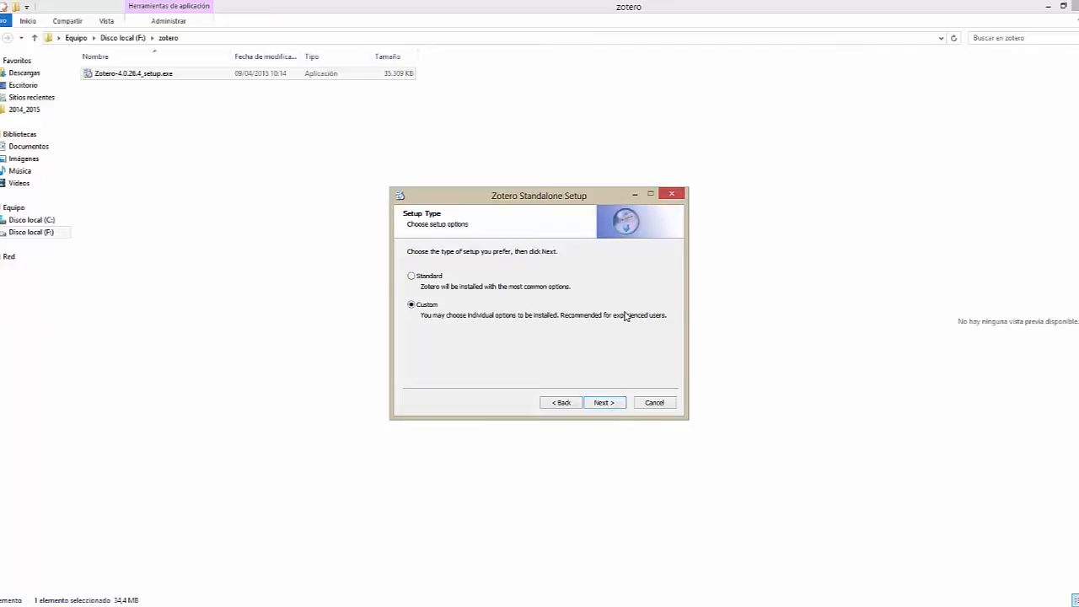
pyautogui.press('Return')
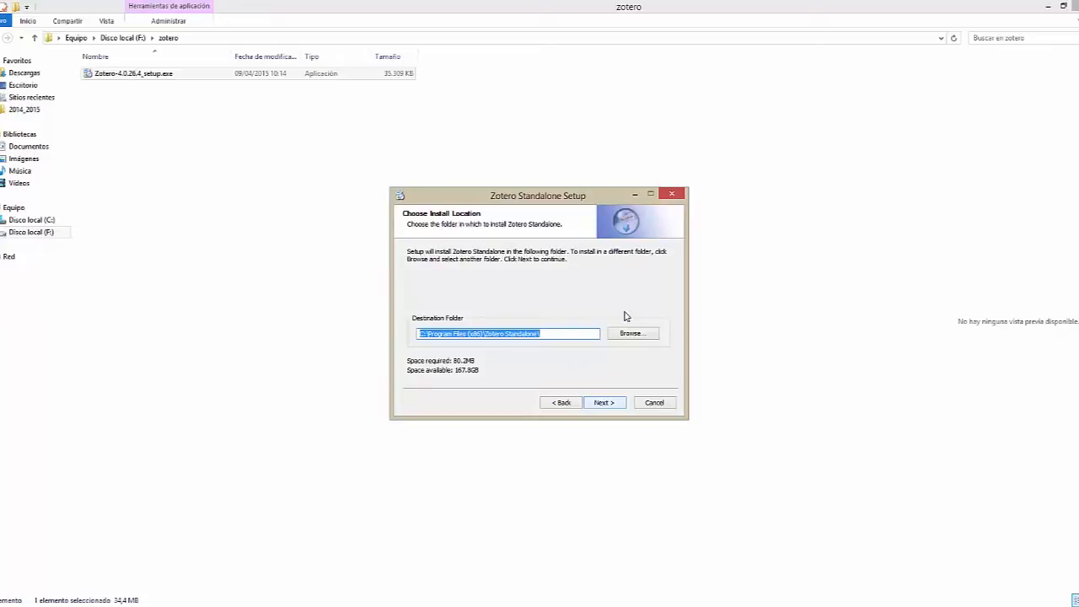
# Step: Change the installation destination folder to drive F, keeping the path \Program Files (x86)\Zotero Standalone\
pyautogui.press('Home')
pyautogui.press('Delete')
pyautogui.press('Delete')
pyautogui.write('F:')
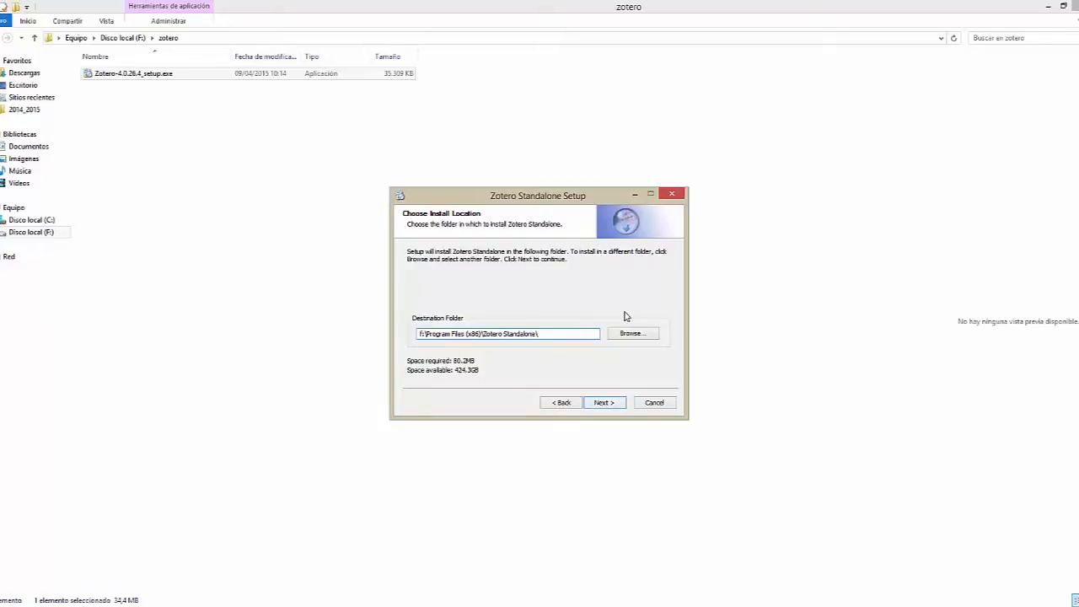
pyautogui.press('Return')
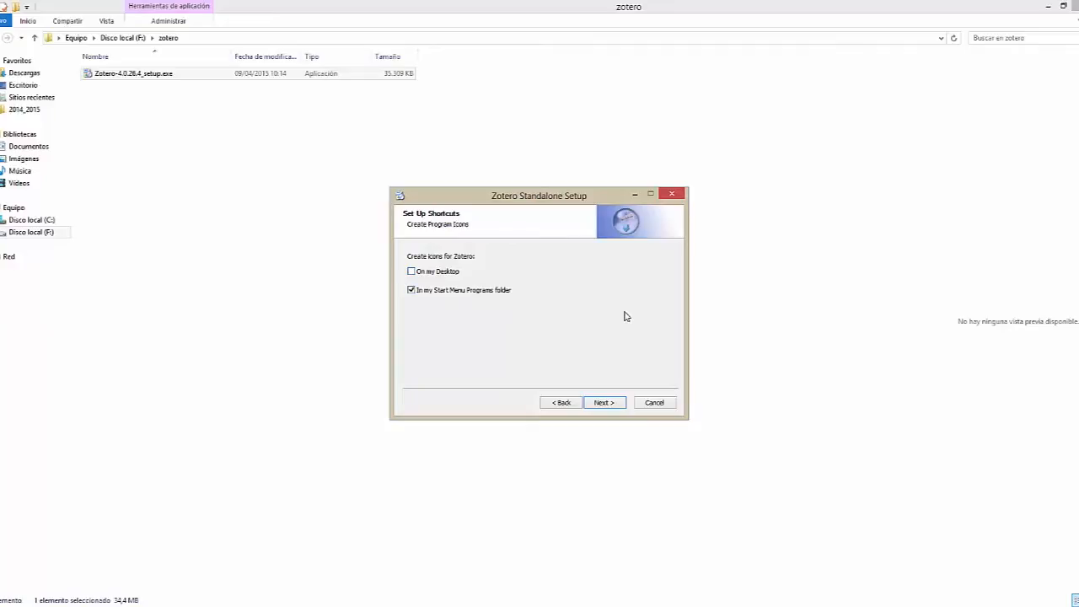
# Step: Install Zotero with only the Start Menu shortcut and finish the wizard with Launch Zotero now enabled
pyautogui.press('Return')
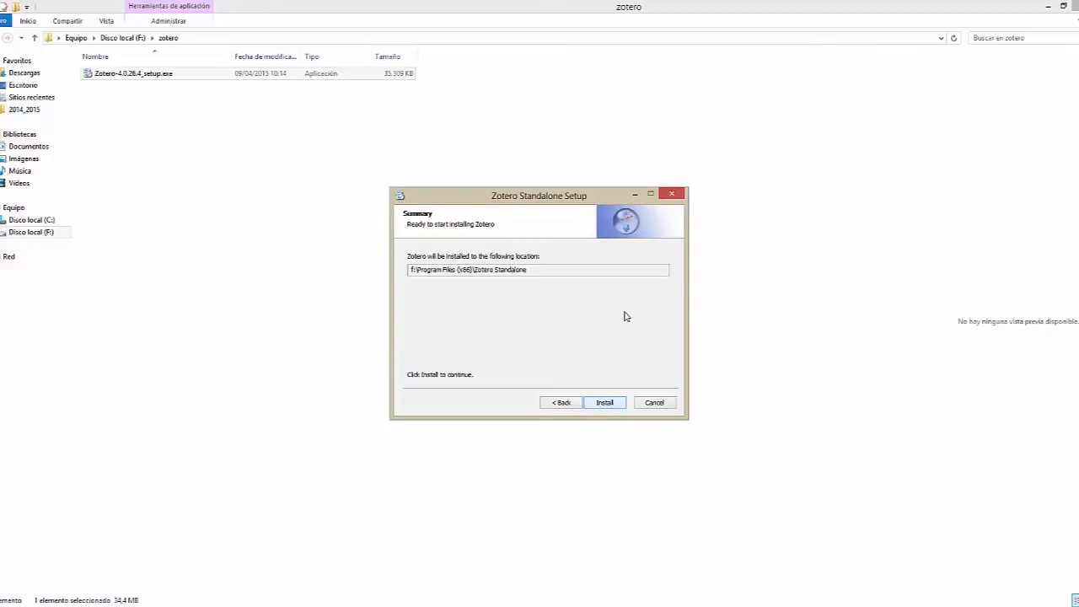
pyautogui.press('Return')
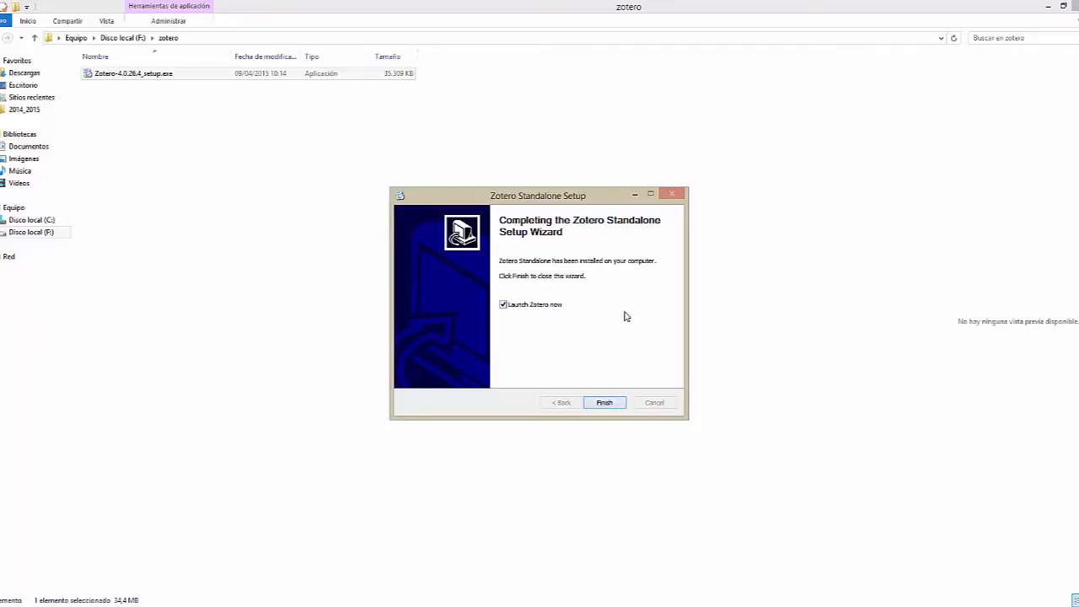
pyautogui.press('Return')
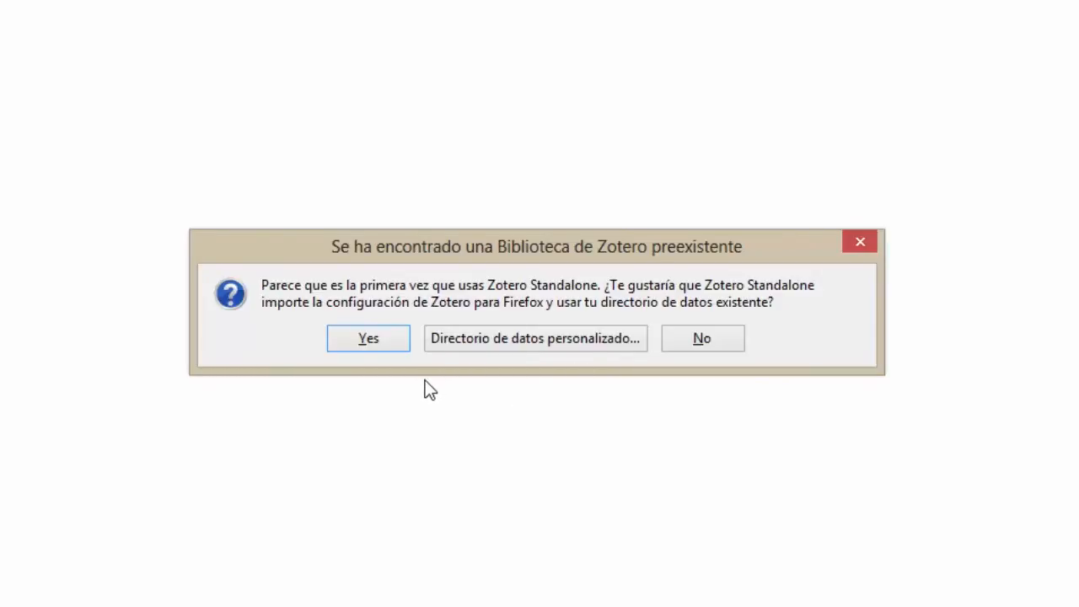
# Step: Import the Zotero for Firefox settings with the existing data directory, and move the Zotero window over the middle of the web page
pyautogui.click(369, 338)
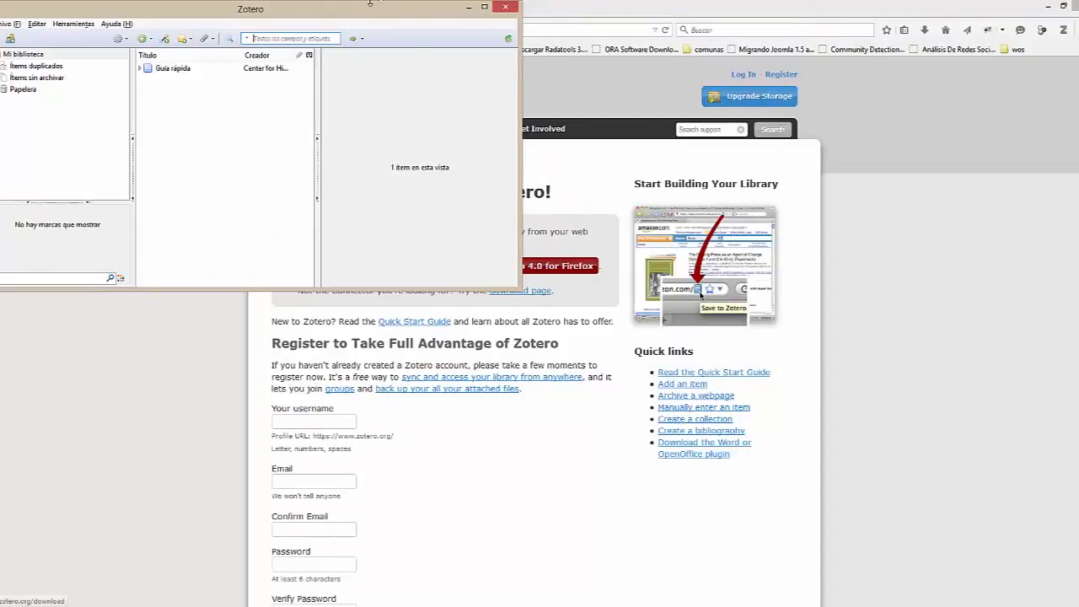
pyautogui.moveTo(386, 31); pyautogui.dragTo(672, 166)
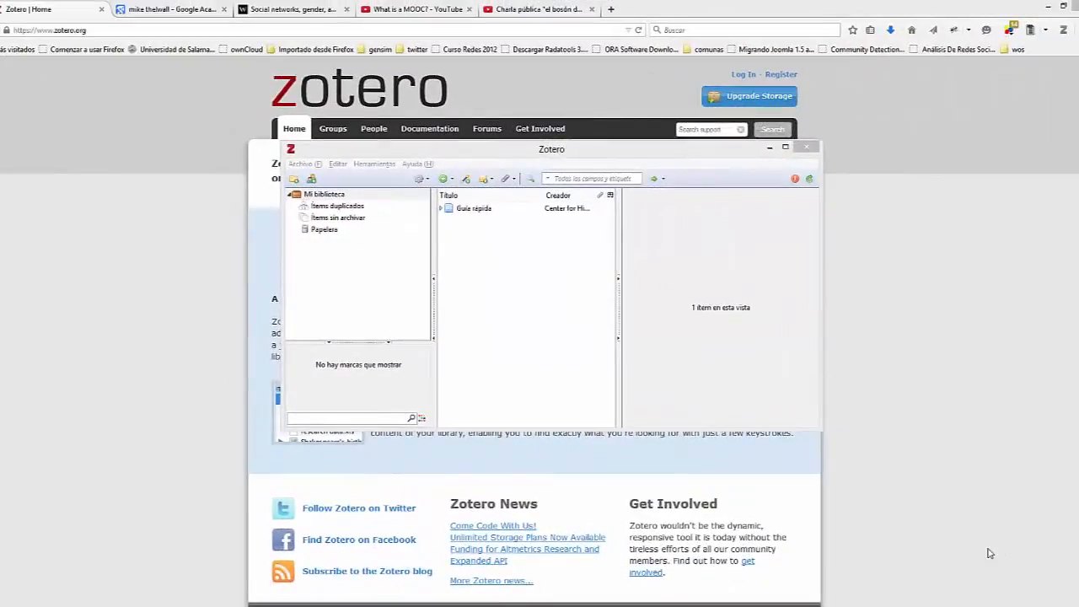
pyautogui.click(605, 155)
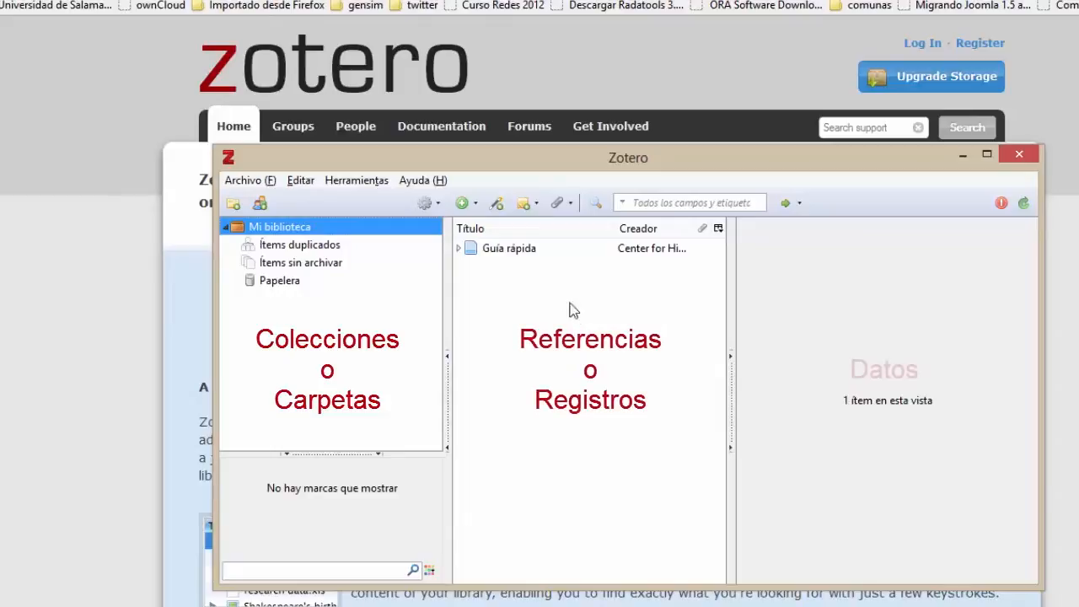
# Step: View the details of the Guía rápida item and check the available import, export and preferences commands
pyautogui.click(512, 249)
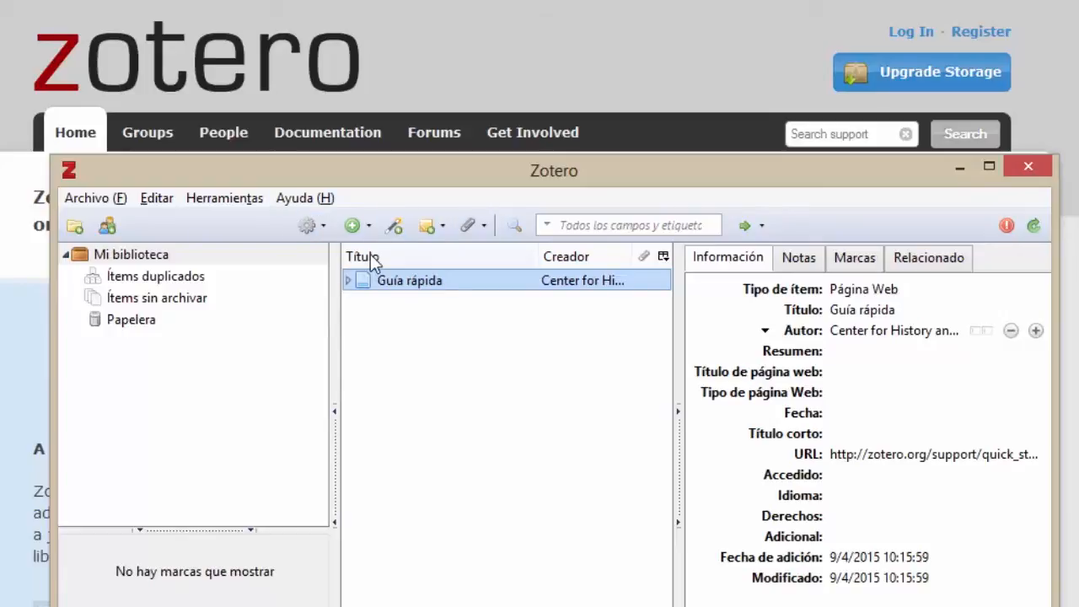
pyautogui.click(323, 226)
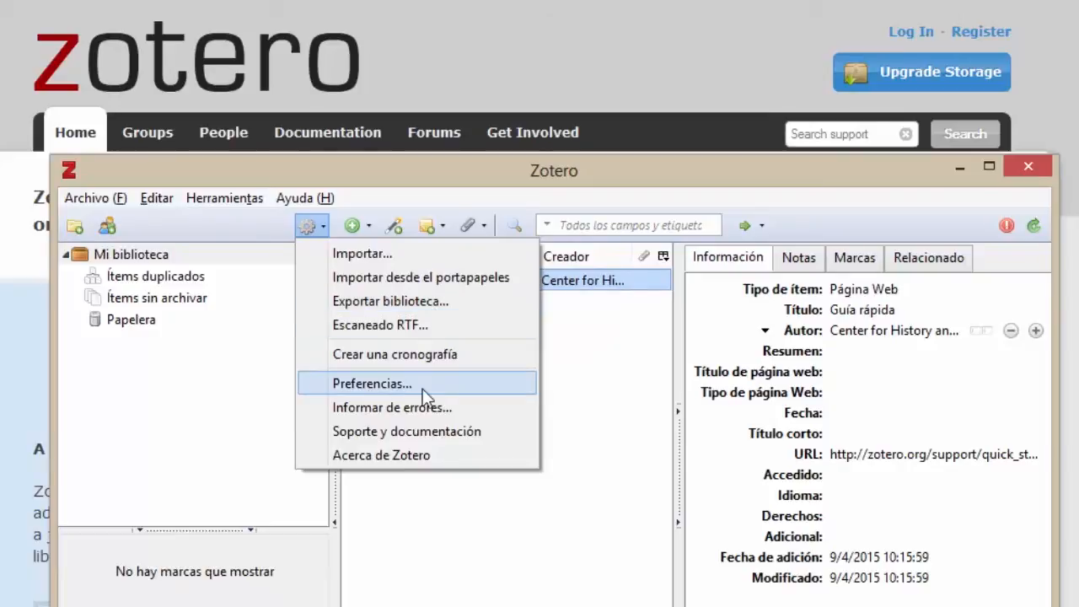
# Step: Add a new Libro item to Mi biblioteca with the title fdfdf
pyautogui.click(354, 226)
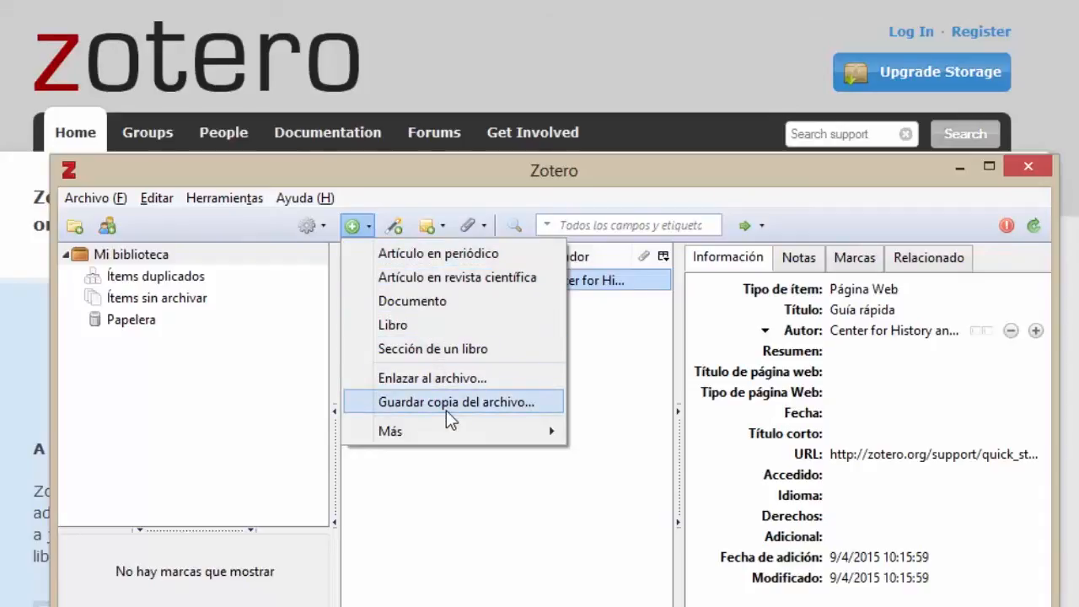
pyautogui.moveTo(456, 426)
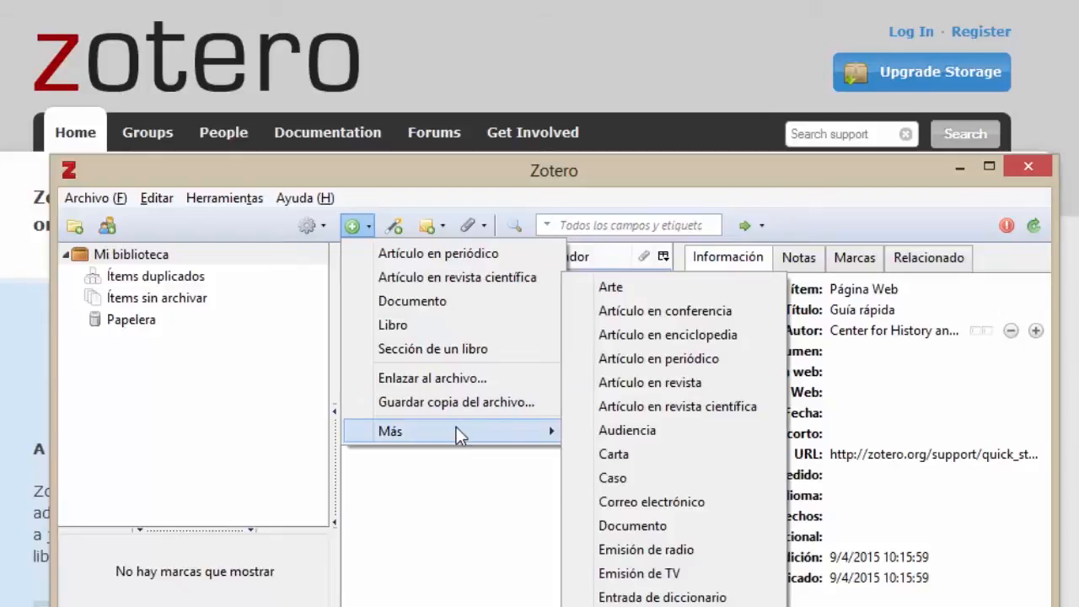
pyautogui.click(408, 321)
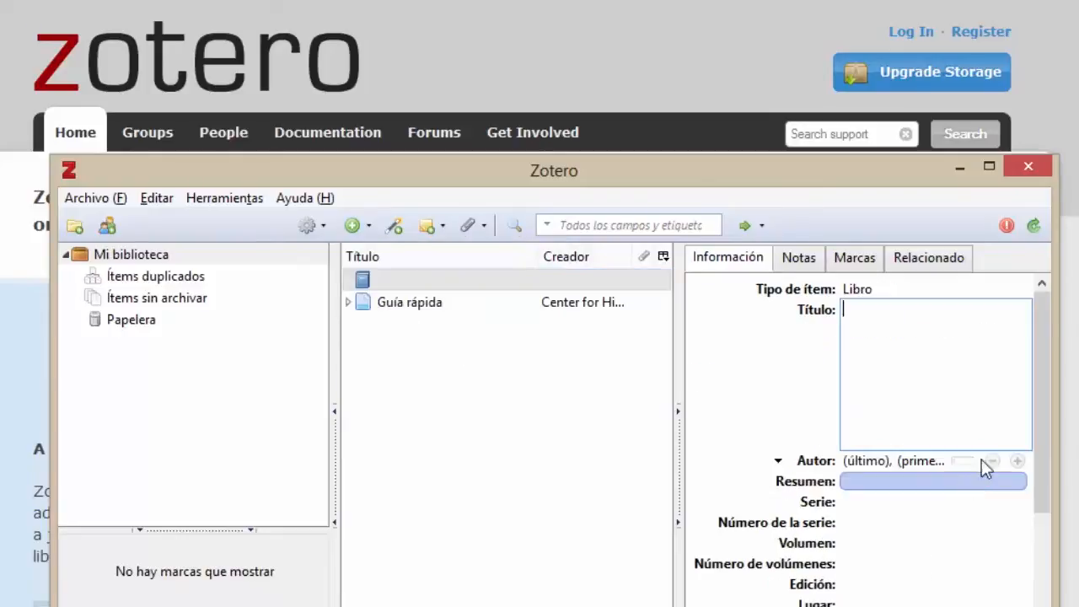
pyautogui.click(885, 465)
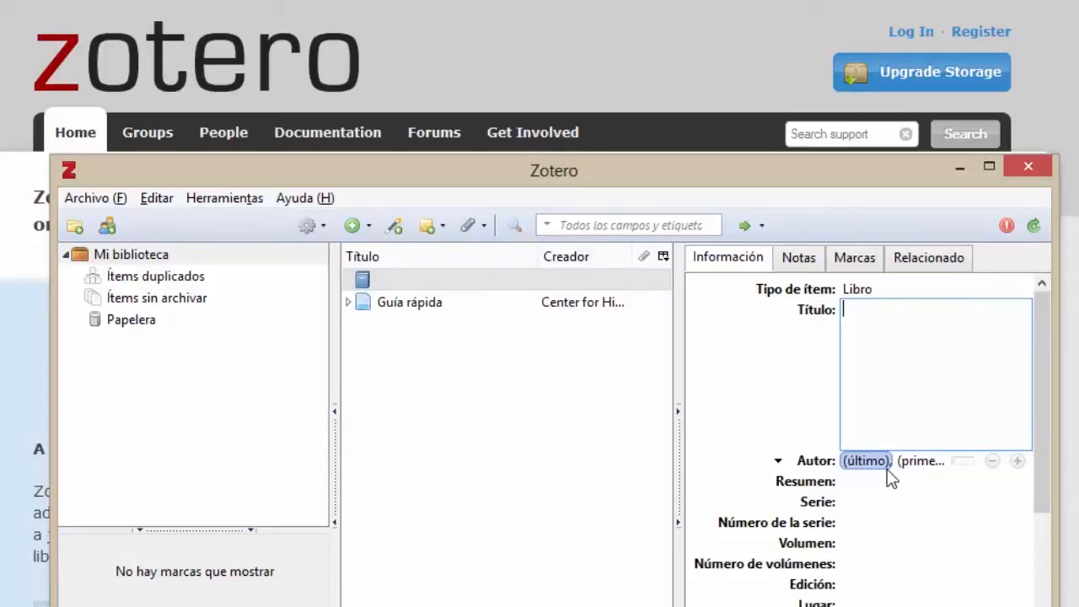
pyautogui.click(874, 403)
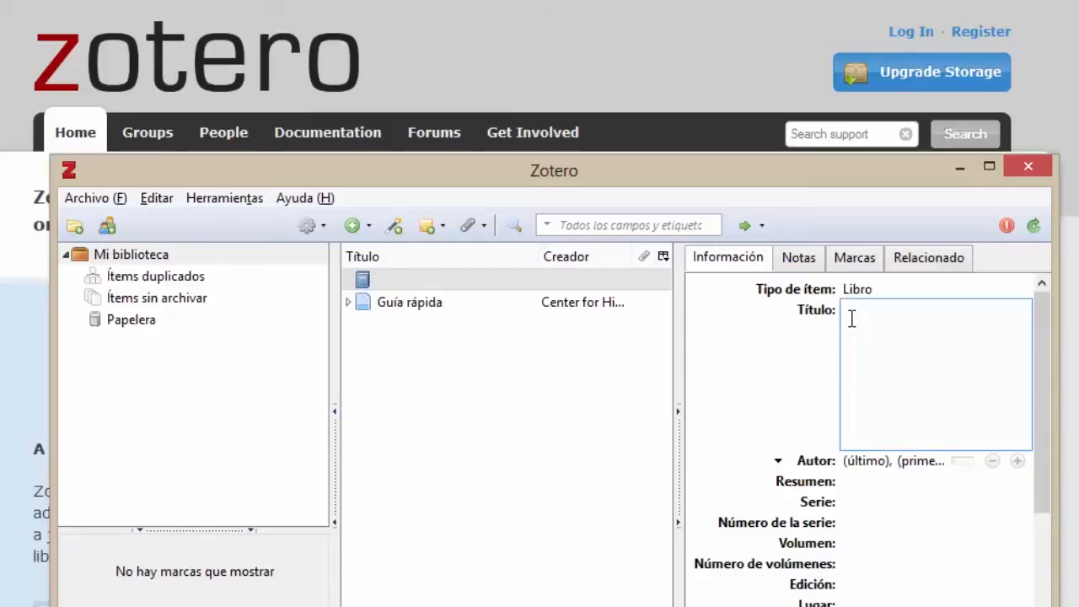
pyautogui.write('fdfdf')
pyautogui.press('Return')
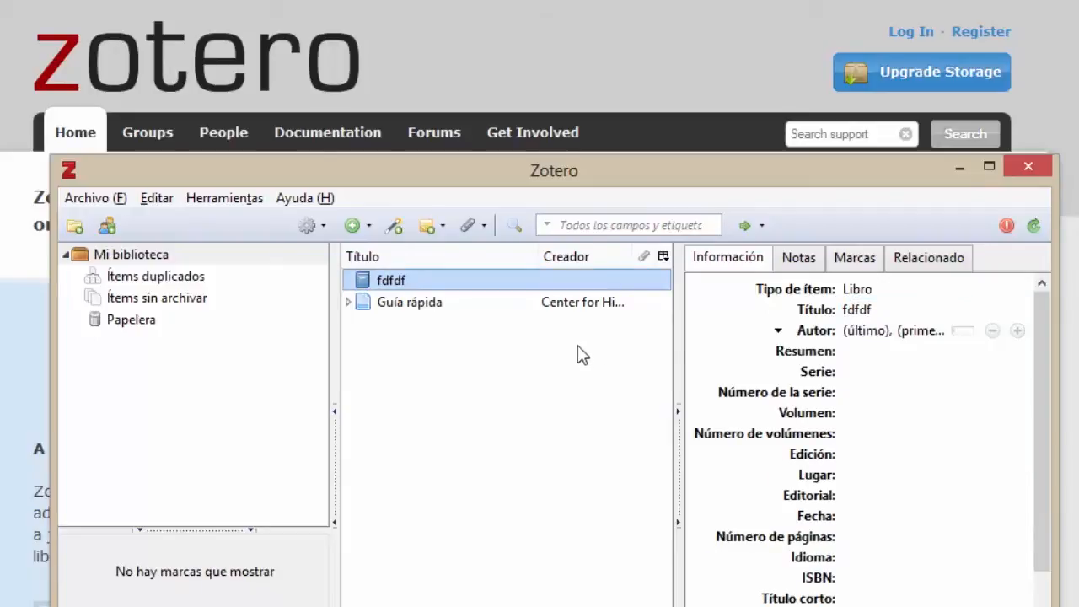
pyautogui.click(393, 234)
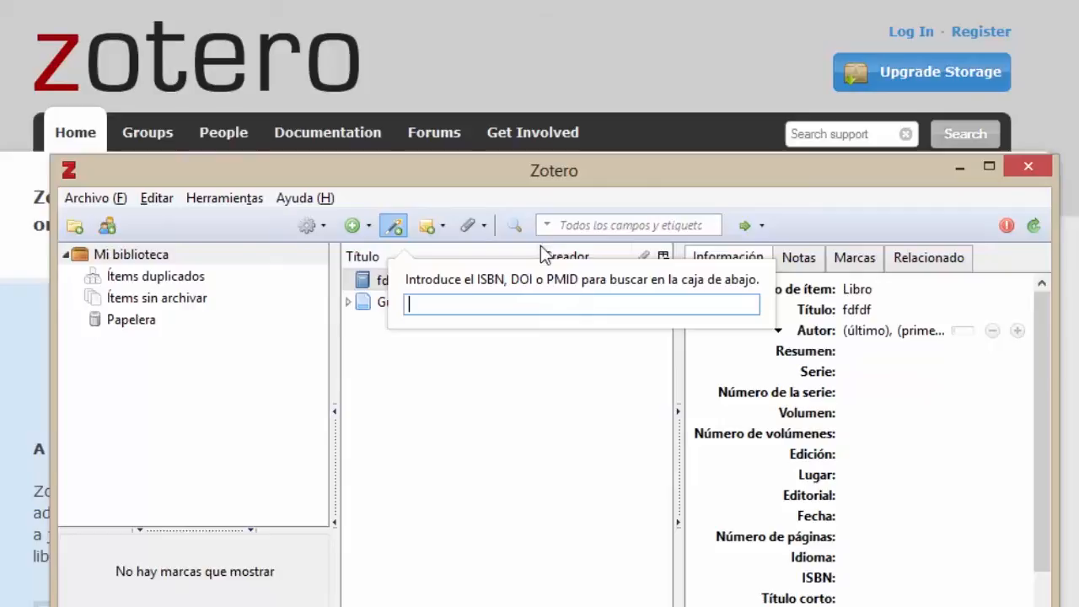
pyautogui.click(460, 202)
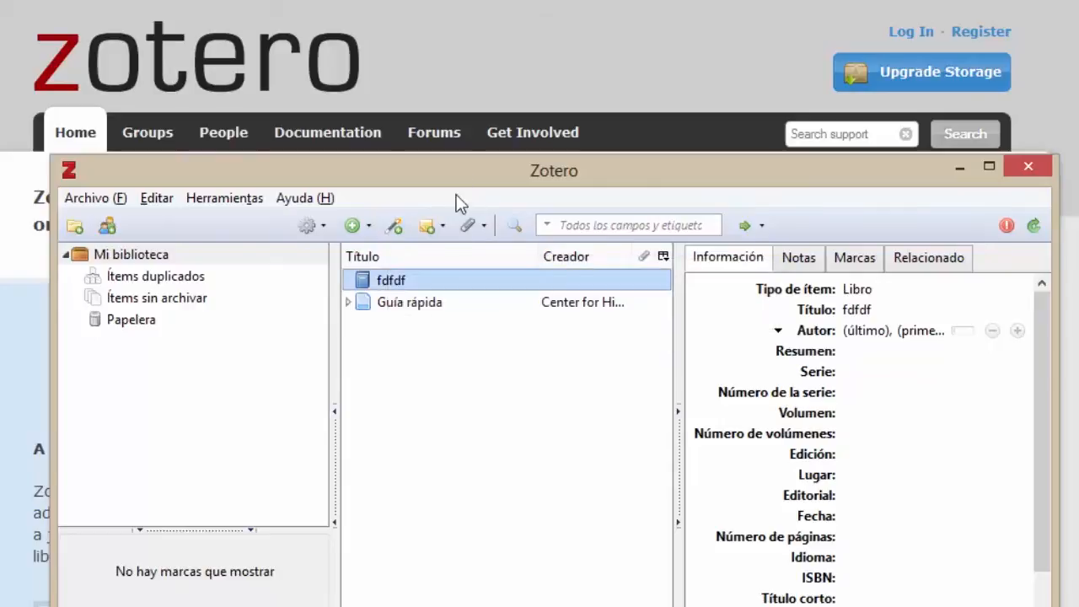
pyautogui.click(443, 228)
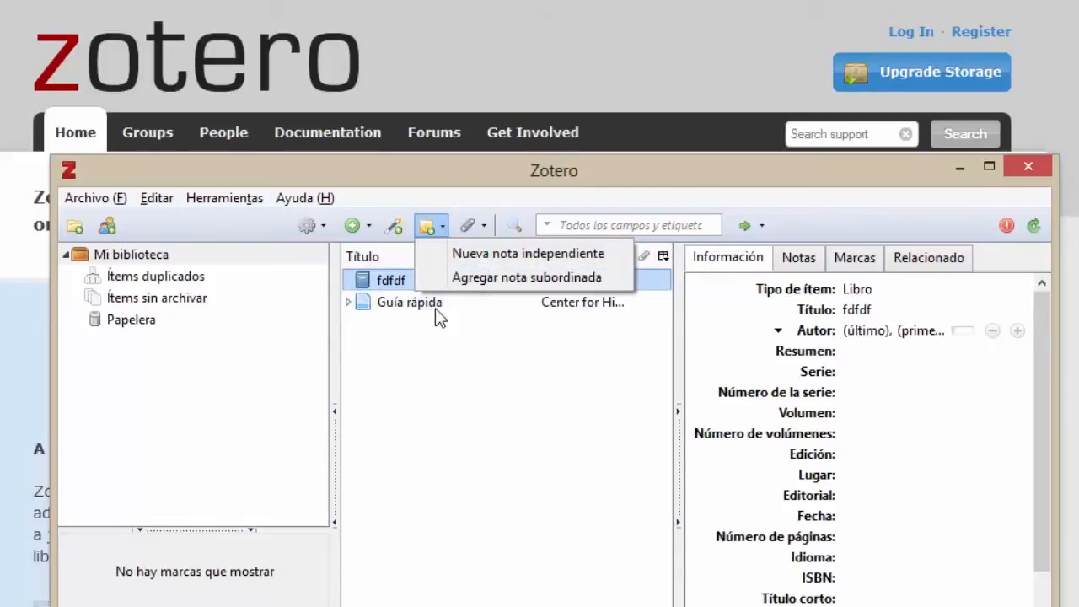
pyautogui.click(482, 226)
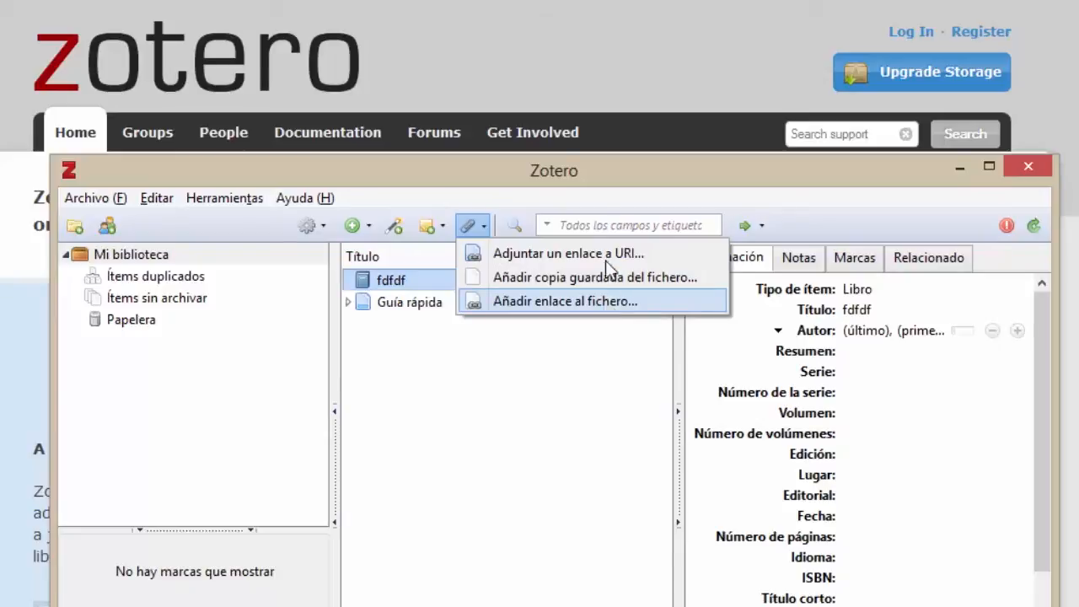
pyautogui.click(601, 163)
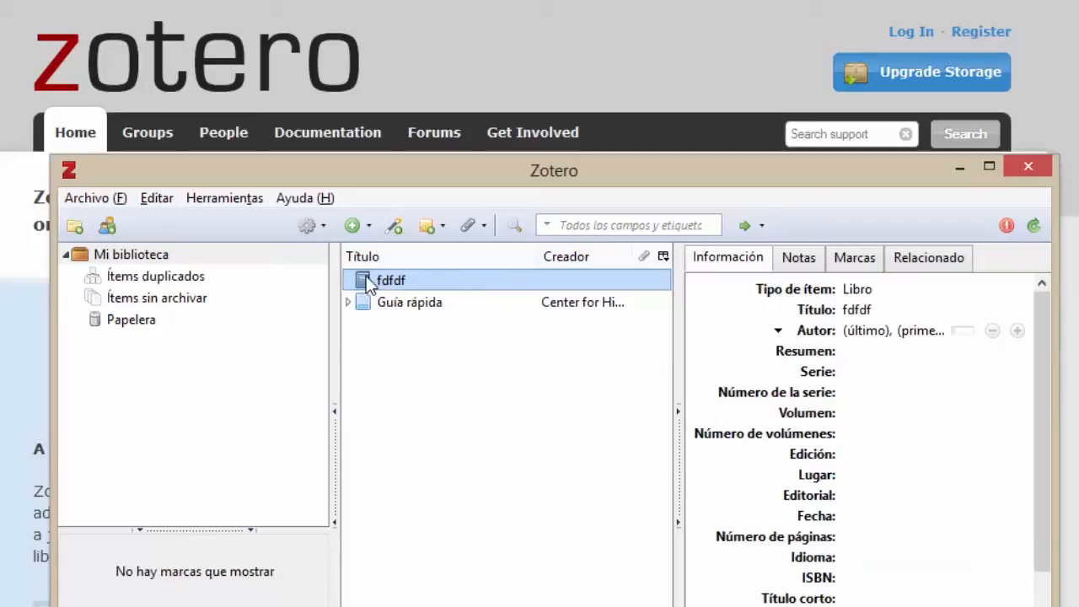
# Step: Permanently remove the fdfdf book by sending it to the Papelera and emptying it, and return to Mi biblioteca
pyautogui.press('Delete')
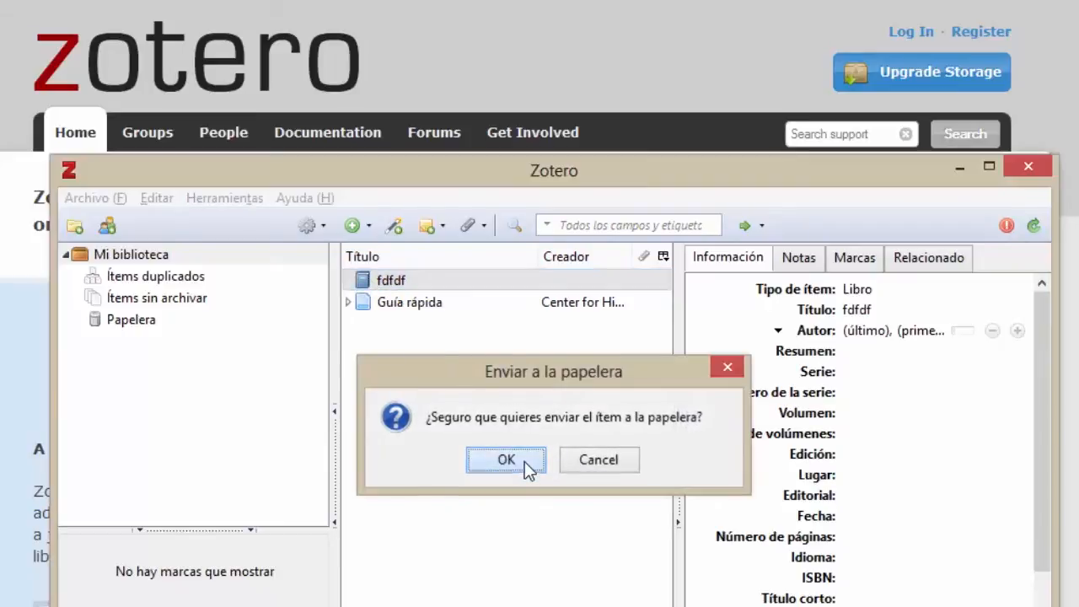
pyautogui.click(507, 460)
pyautogui.click(118, 319)
pyautogui.rightClick(118, 318)
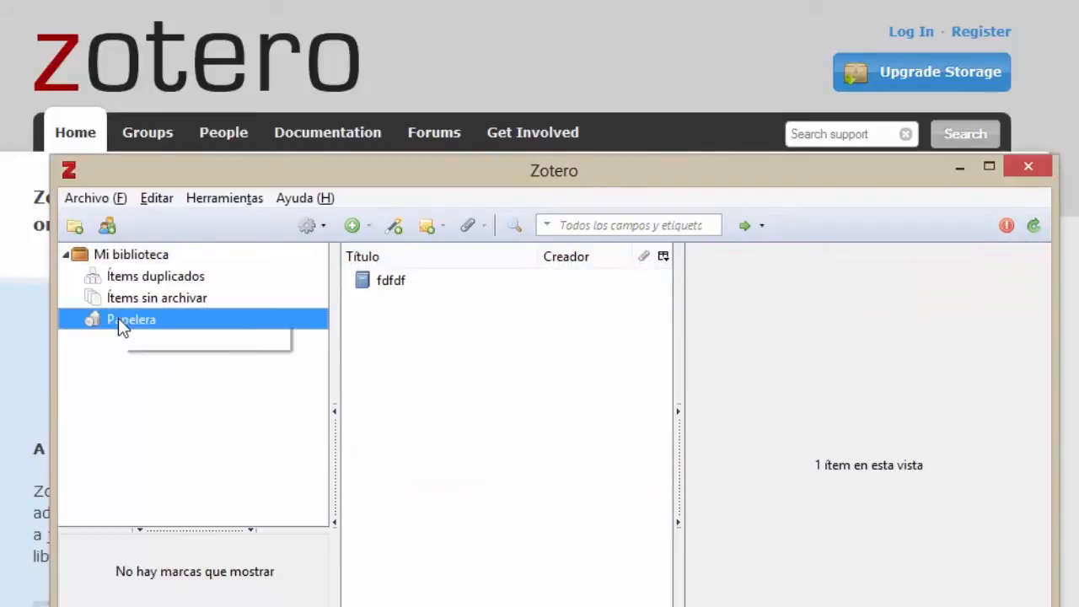
pyautogui.click(193, 342)
pyautogui.click(537, 474)
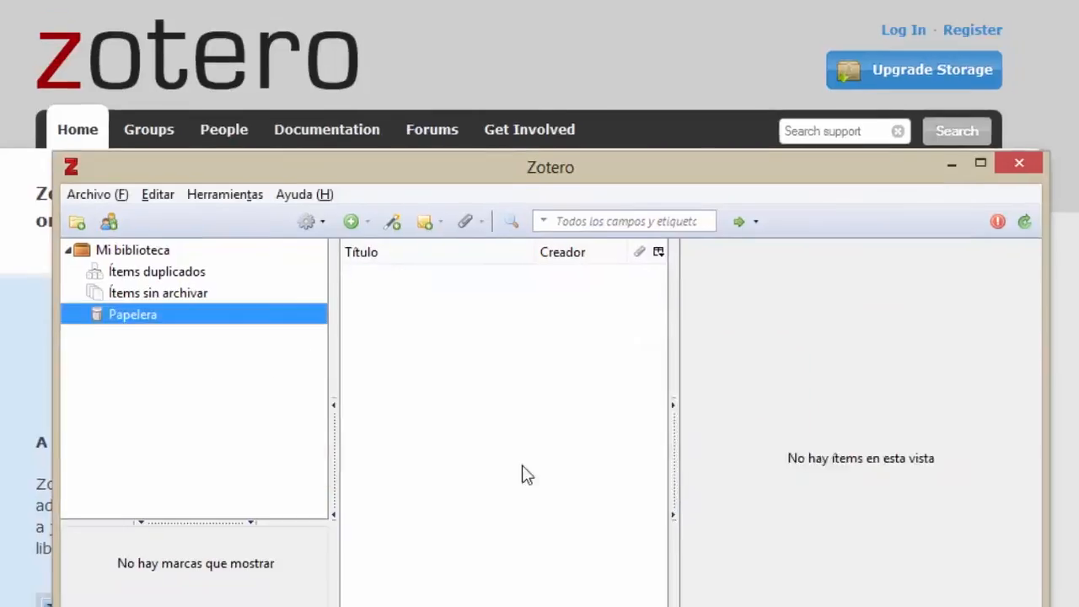
pyautogui.click(156, 254)
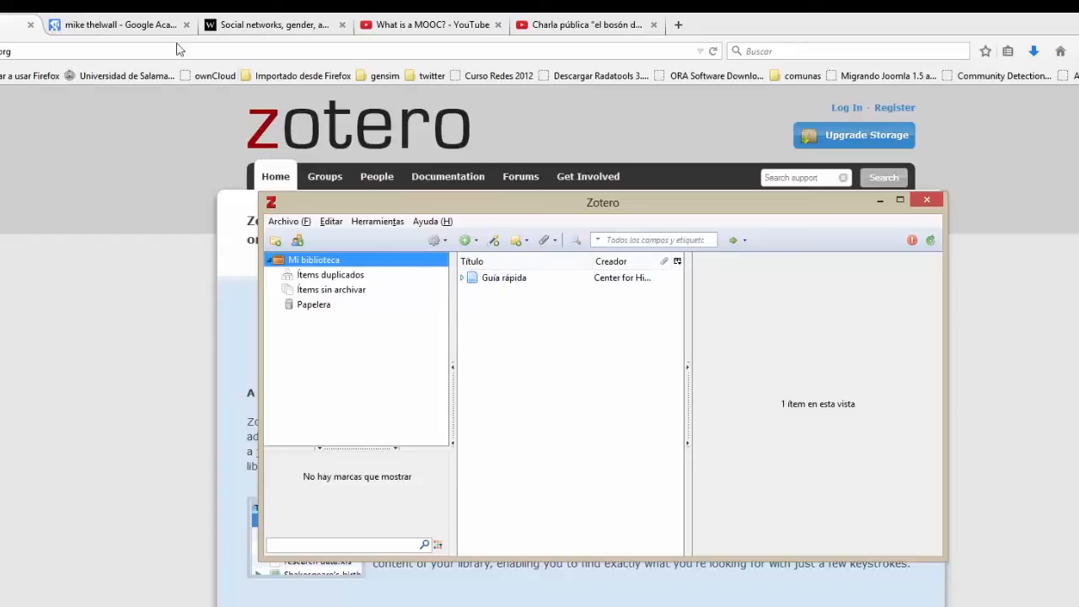
# Step: Save "Sentiment in Twitter events" and "Extracting macroscopic information from web links" from the Google Académico results to the Zotero library
pyautogui.click(159, 25)
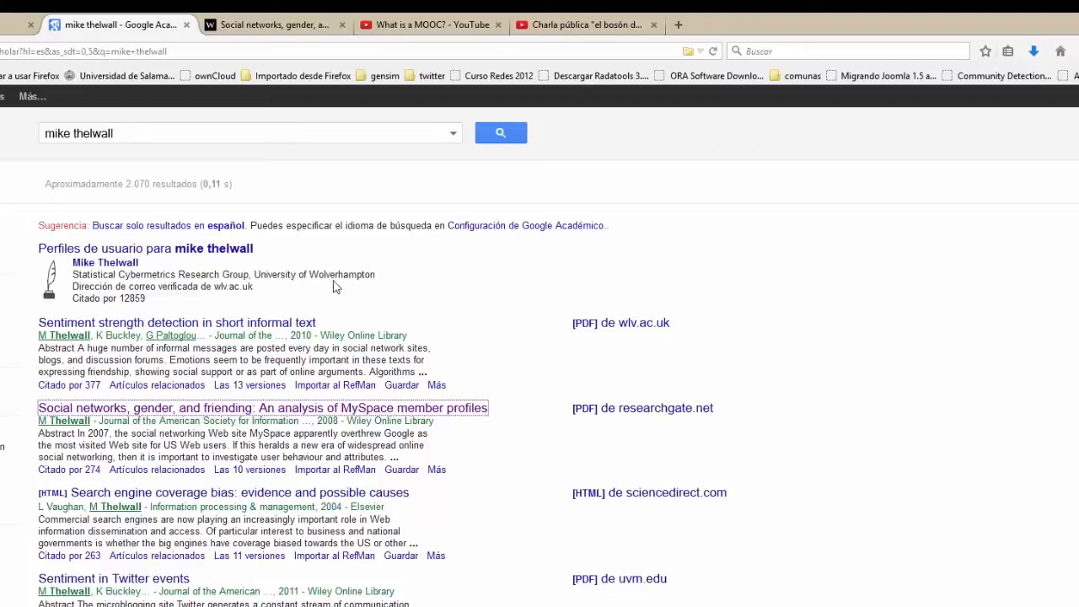
pyautogui.click(687, 52)
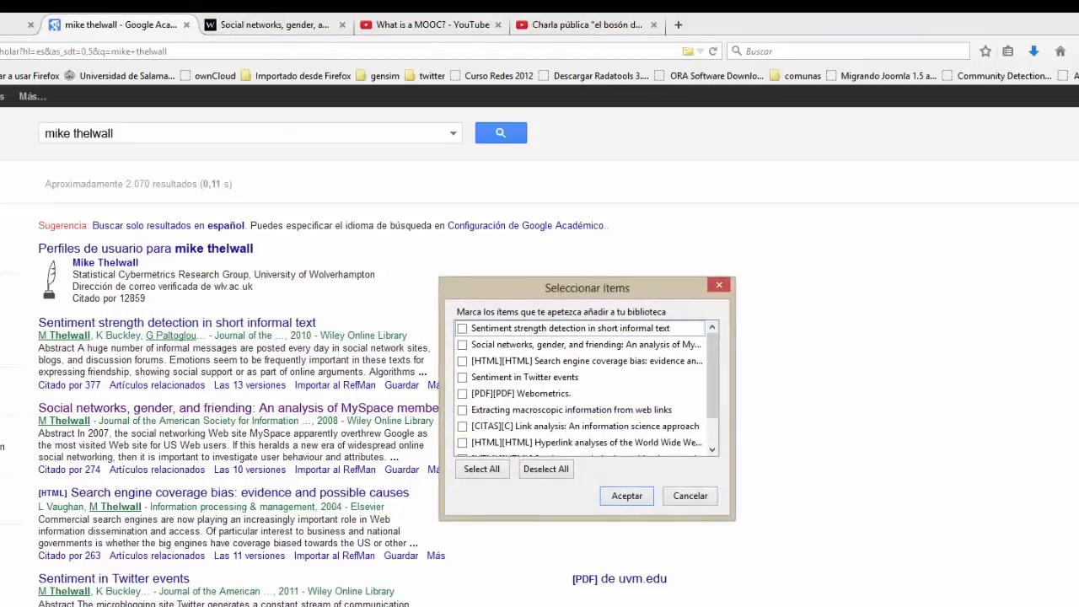
pyautogui.moveTo(715, 371)
pyautogui.mouseDown()
pyautogui.moveTo(713, 413)
pyautogui.moveTo(713, 385)
pyautogui.mouseUp()
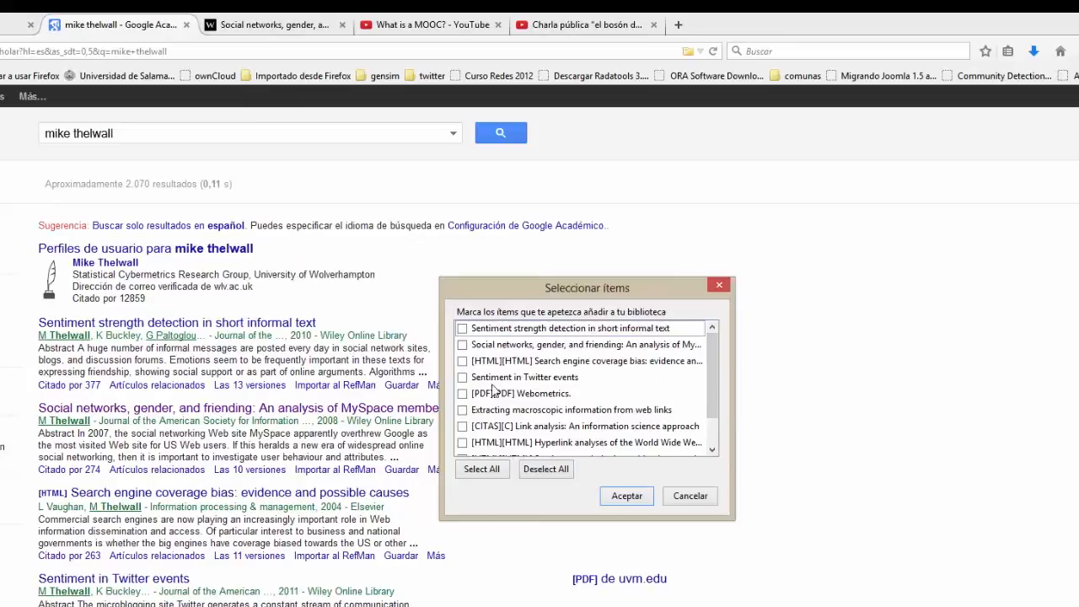
pyautogui.click(463, 377)
pyautogui.click(462, 410)
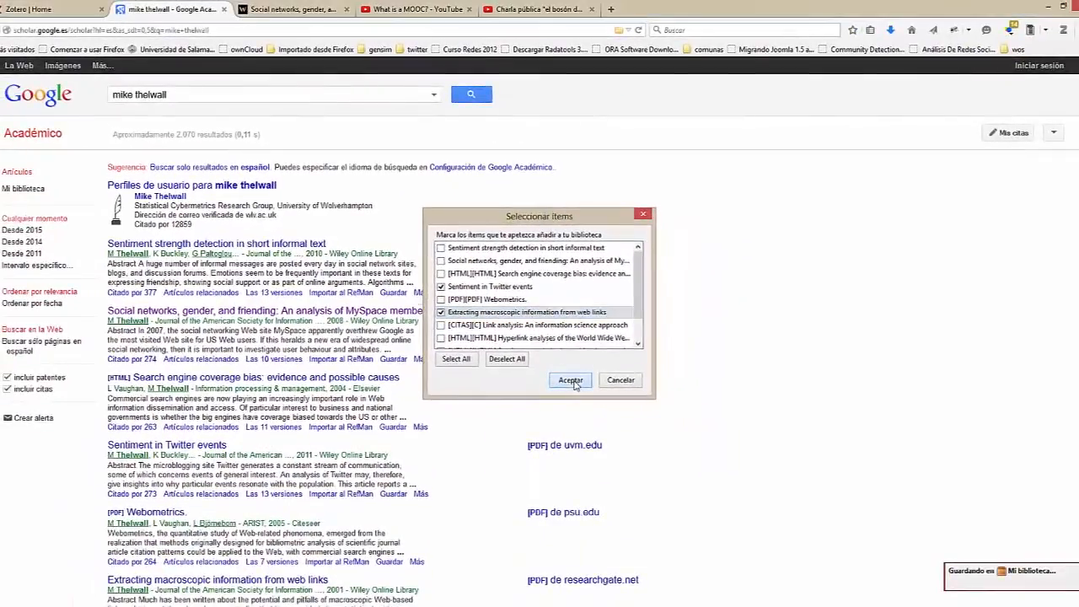
pyautogui.click(571, 381)
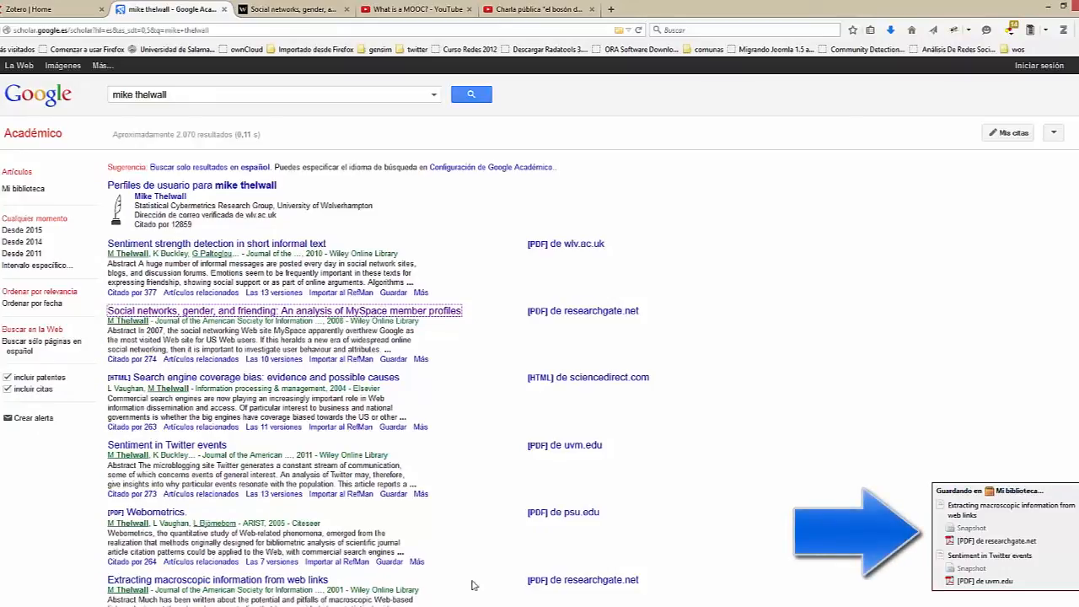
# Step: Switch to Zotero, view the details of the two saved articles, and minimise its window
pyautogui.click(482, 605)
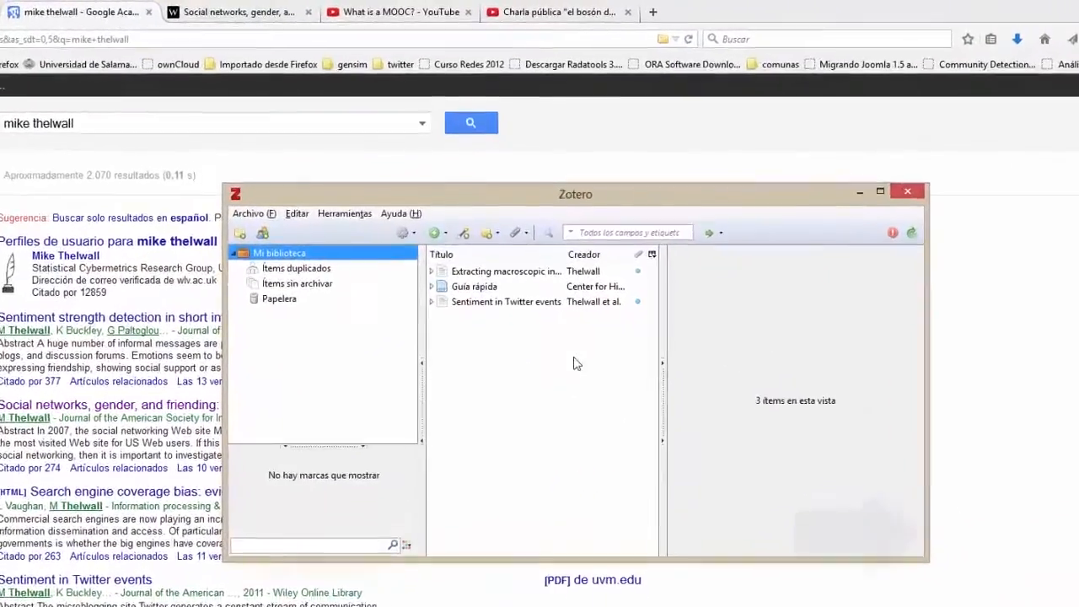
pyautogui.click(477, 272)
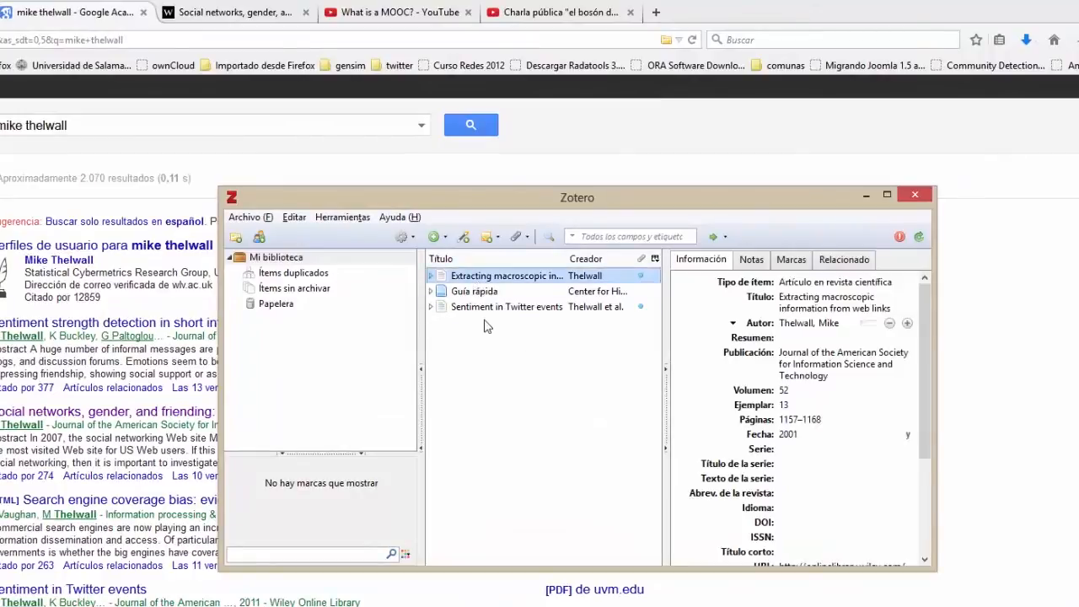
pyautogui.click(486, 308)
pyautogui.moveTo(930, 408); pyautogui.dragTo(919, 388)
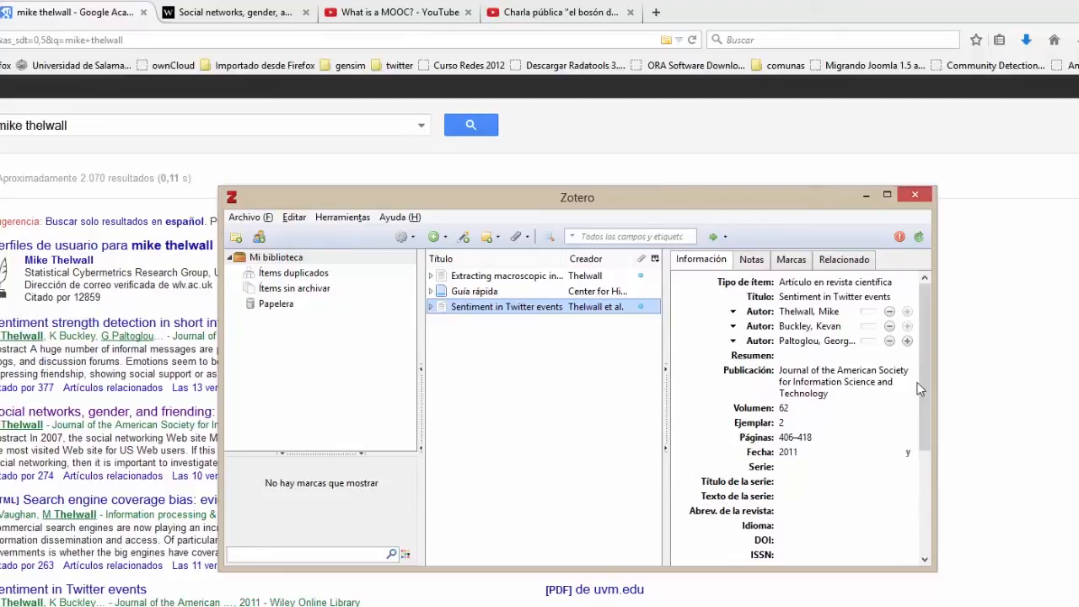
pyautogui.click(866, 196)
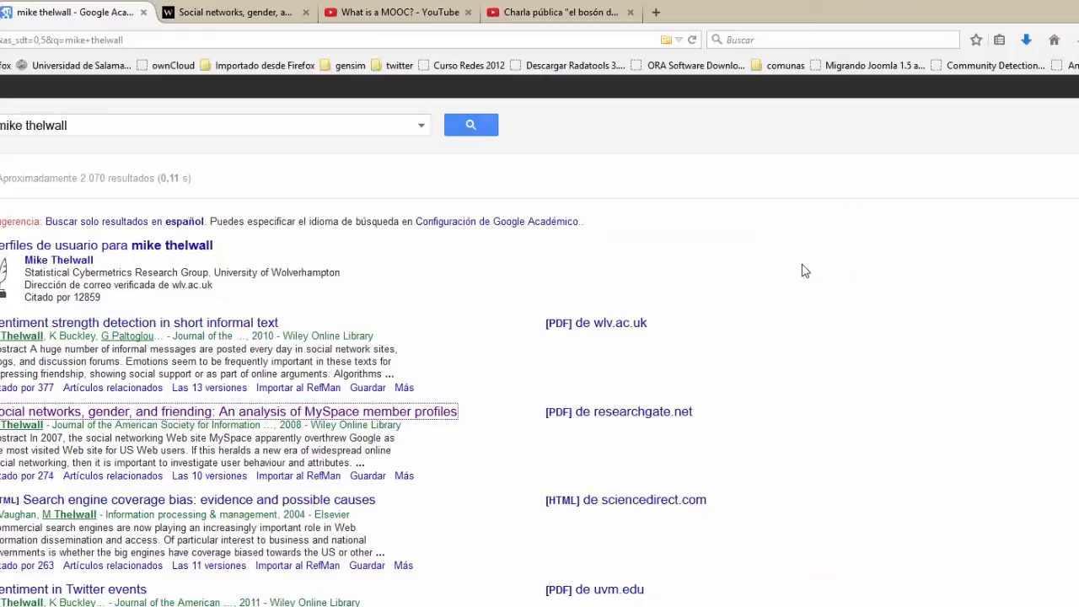
# Step: Save the Wiley article "Social networks, gender, and friending" to Zotero, check its item details, and return to the browser
pyautogui.click(251, 14)
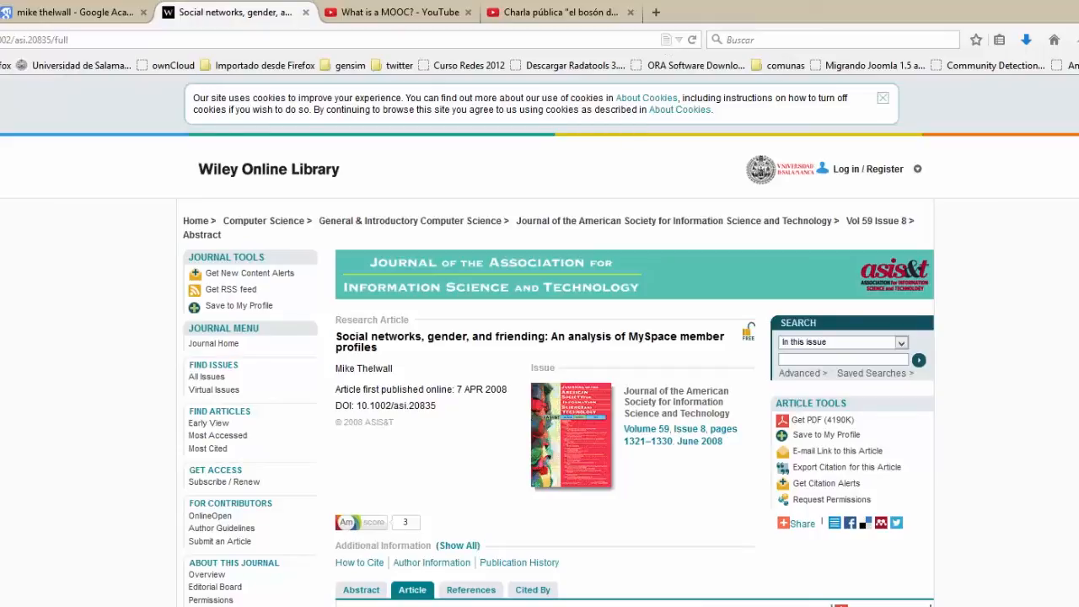
pyautogui.hotkey('alt', 'Tab')
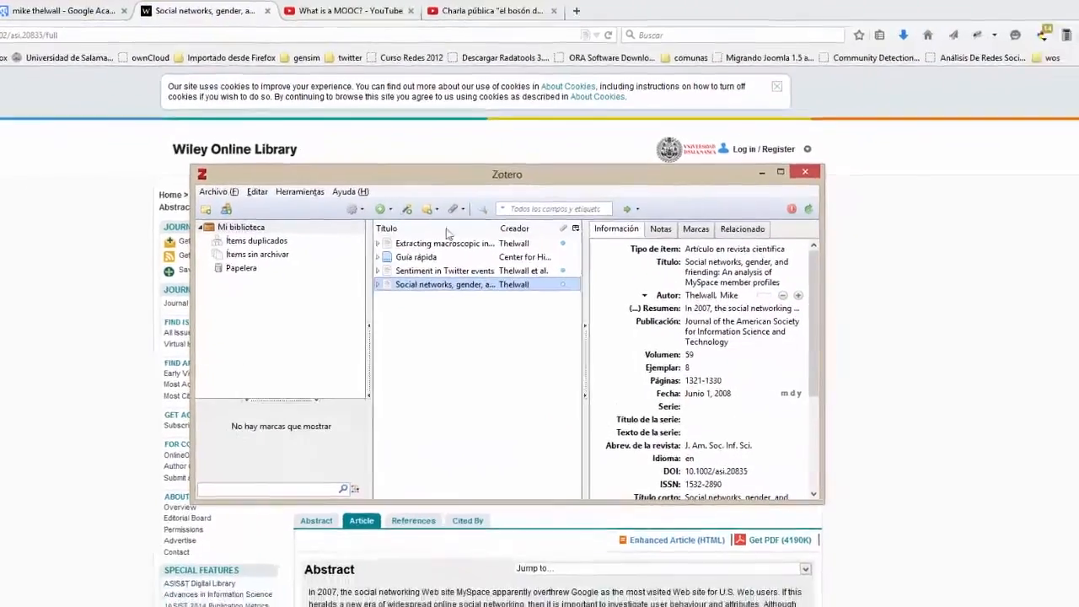
pyautogui.moveTo(428, 172); pyautogui.dragTo(412, 355)
pyautogui.moveTo(767, 463)
pyautogui.mouseDown()
pyautogui.moveTo(777, 605)
pyautogui.moveTo(773, 466)
pyautogui.mouseUp()
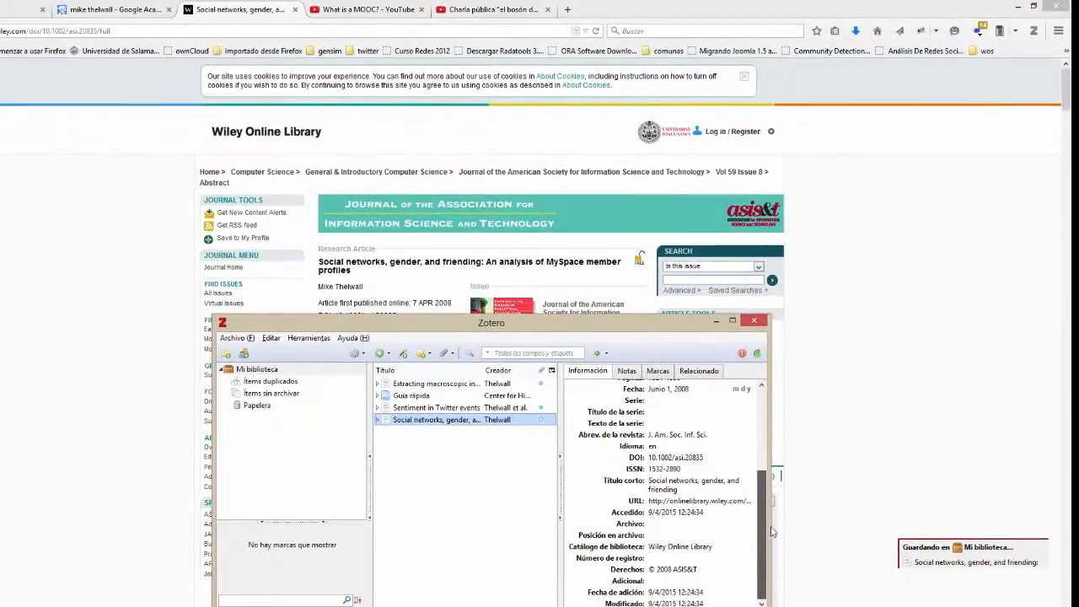
pyautogui.moveTo(590, 325); pyautogui.dragTo(677, 239)
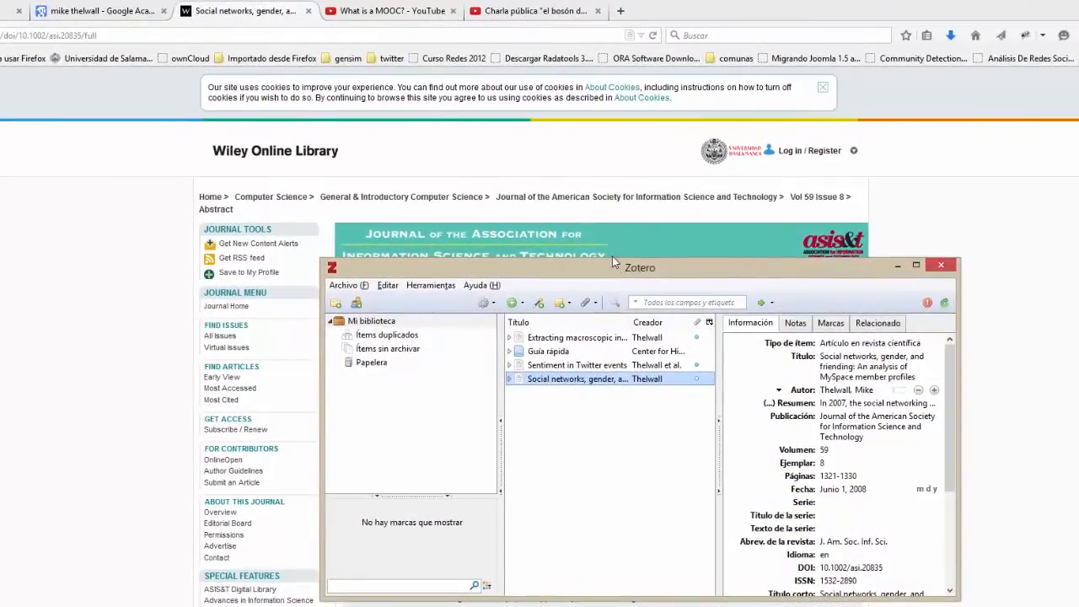
pyautogui.click(782, 10)
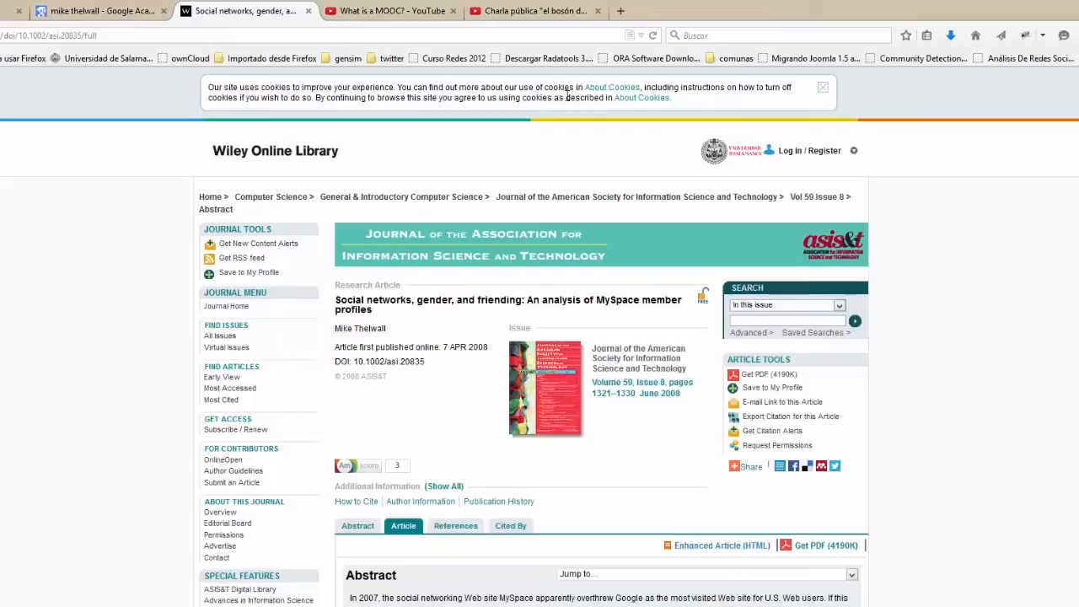
# Step: Save the YouTube pages "What is a MOOC?" and Charla pública "el bosón de Higgs" to Zotero and check their item details
pyautogui.click(365, 11)
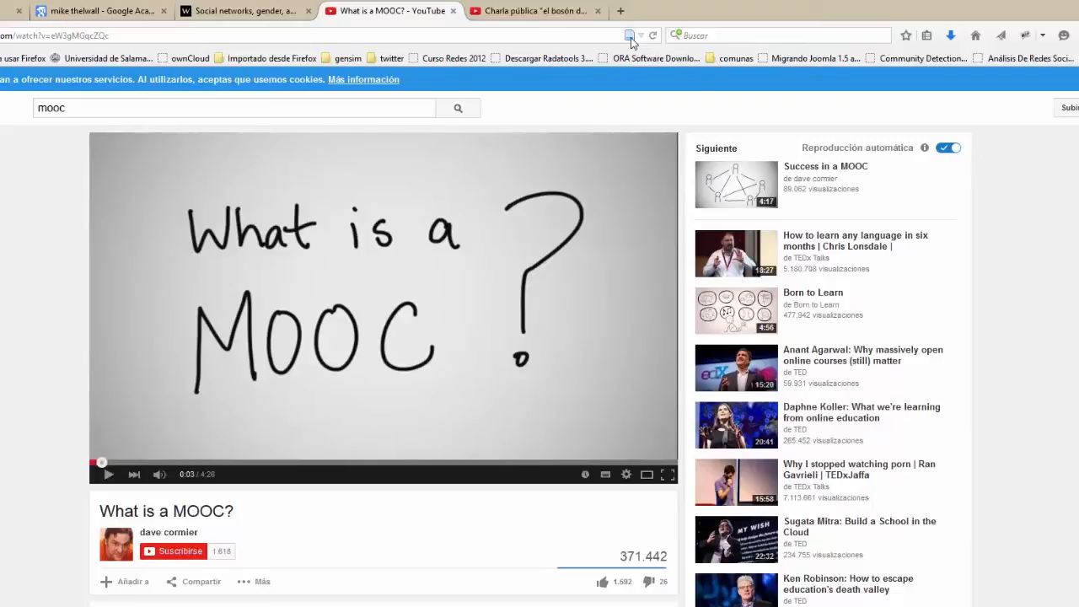
pyautogui.hotkey('alt', 'Tab')
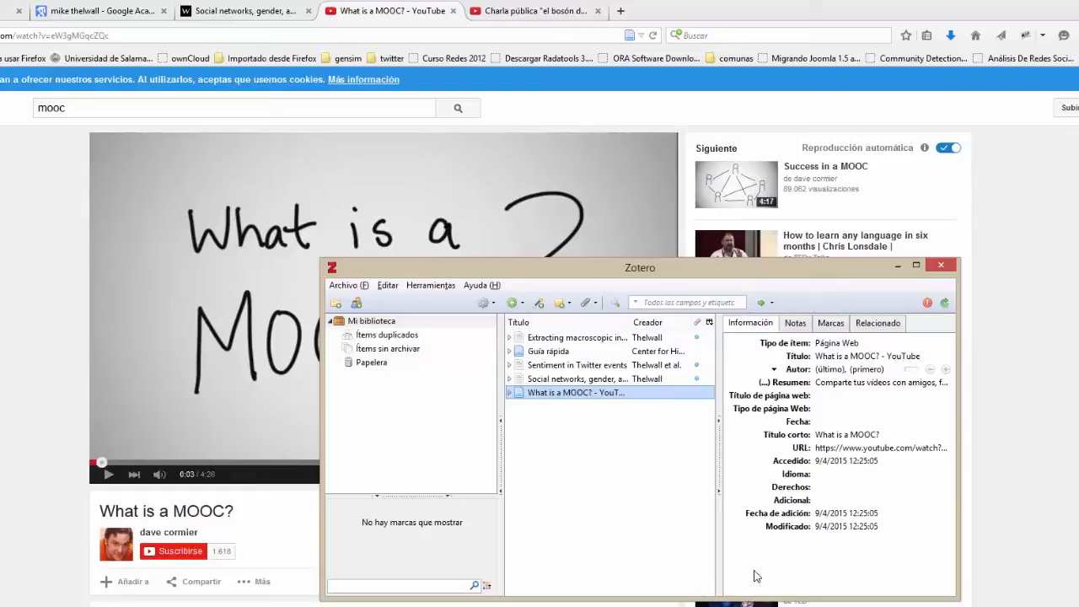
pyautogui.click(515, 12)
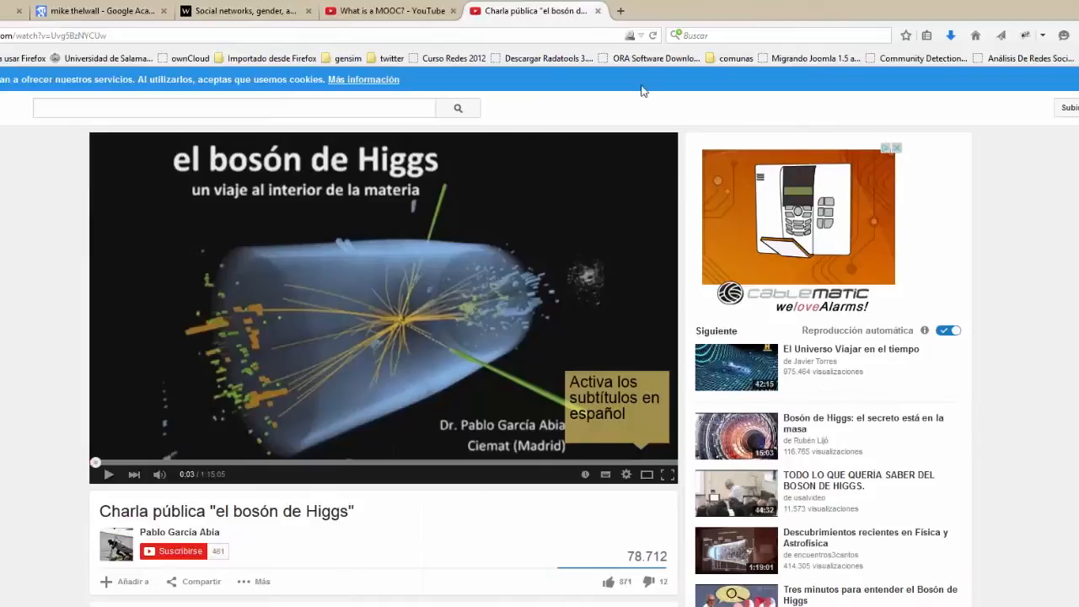
pyautogui.click(628, 36)
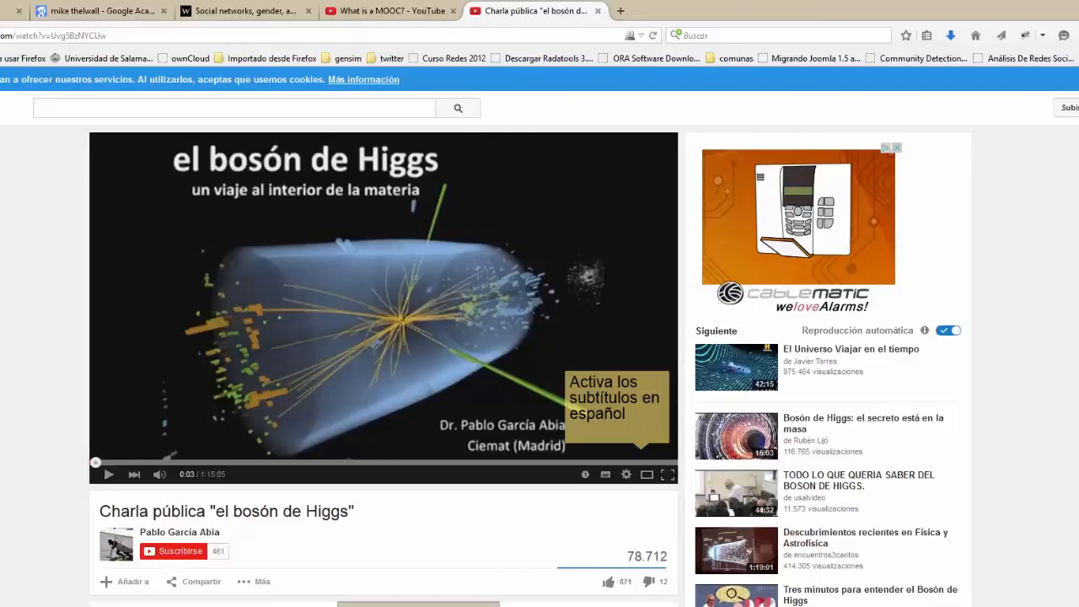
pyautogui.click(419, 606)
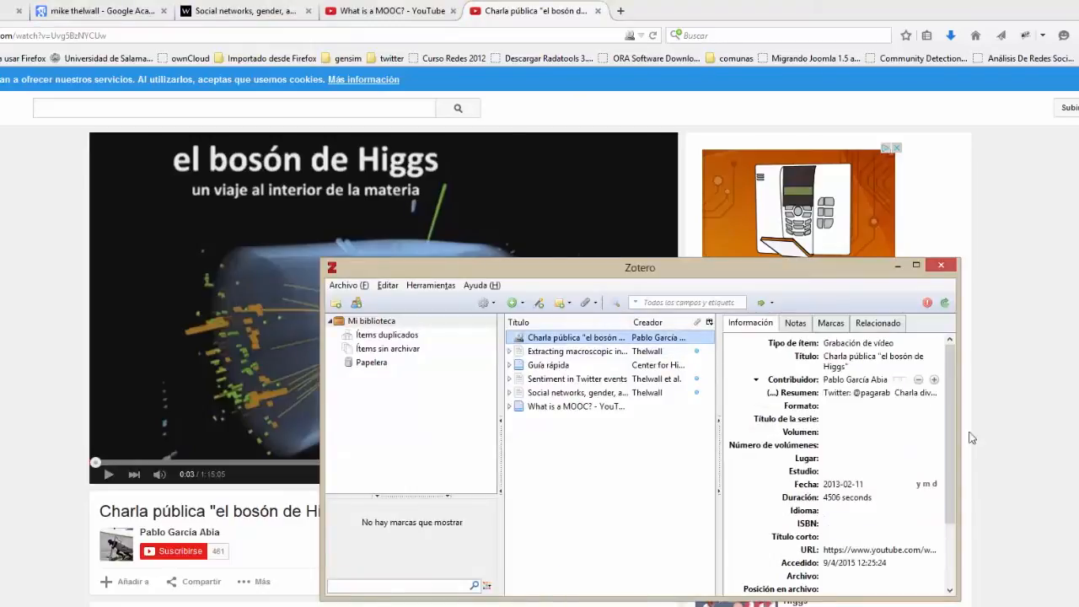
pyautogui.moveTo(948, 442); pyautogui.dragTo(957, 416)
pyautogui.moveTo(804, 272); pyautogui.dragTo(765, 239)
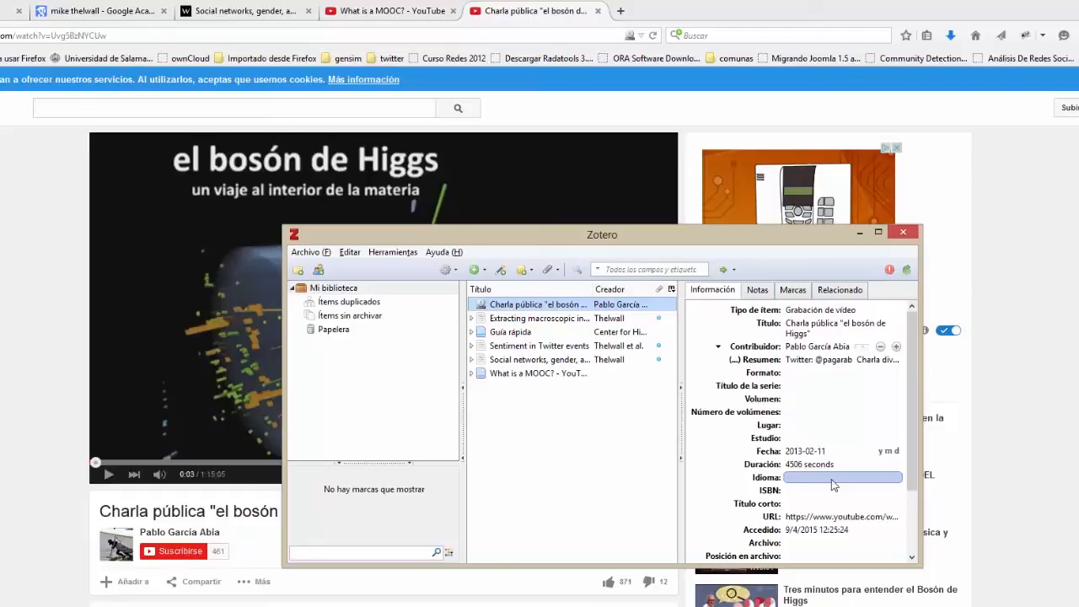
# Step: Import the biblio2013.bib file into Zotero, view the biblio2013 collection, and return to Mi biblioteca
pyautogui.click(458, 271)
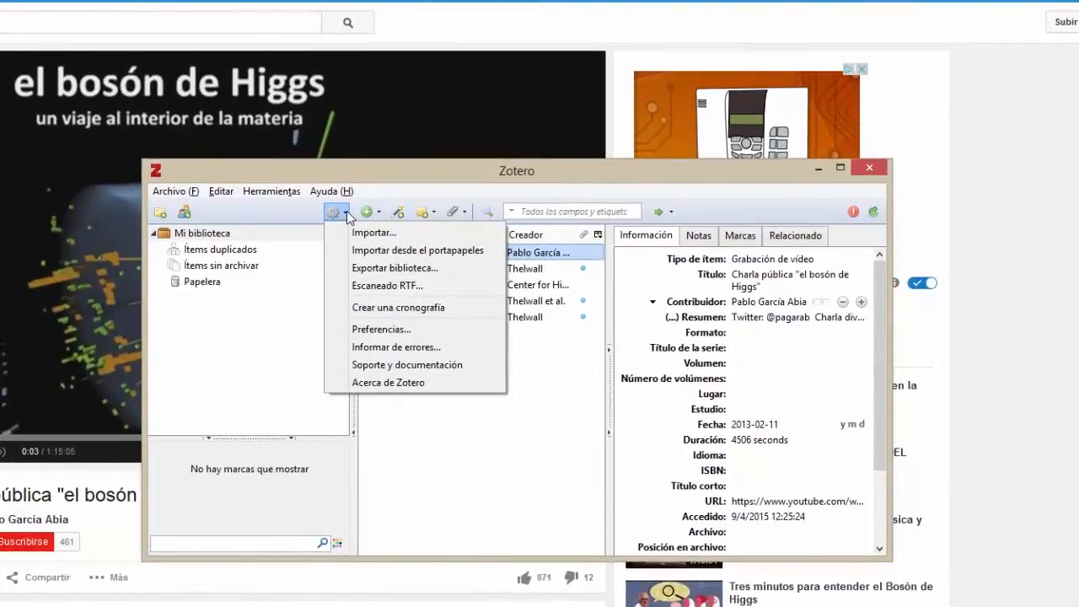
pyautogui.click(402, 242)
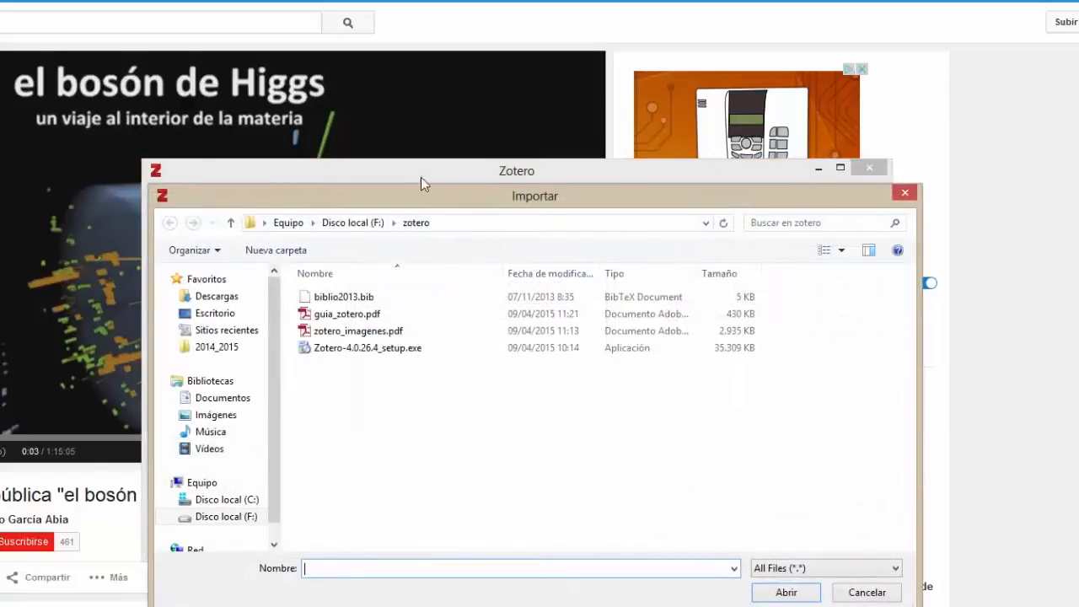
pyautogui.moveTo(422, 169); pyautogui.dragTo(390, 76)
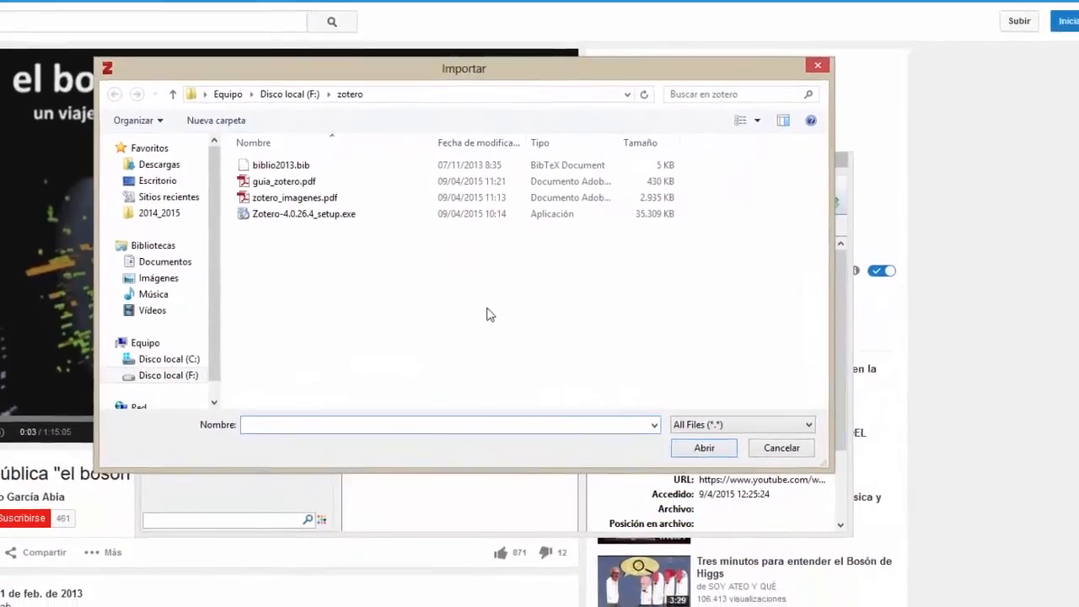
pyautogui.click(810, 425)
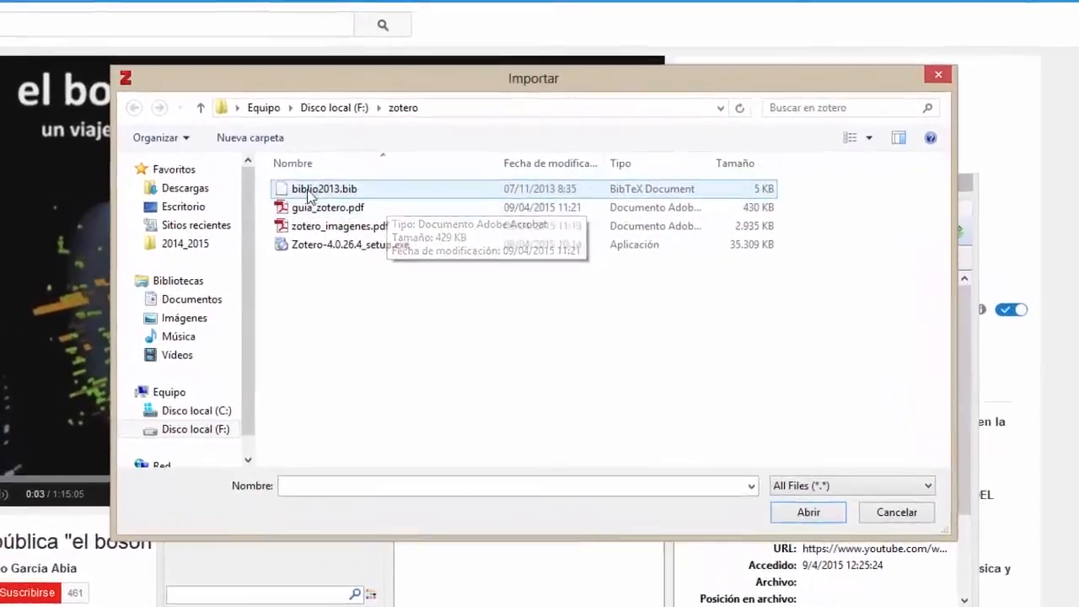
pyautogui.click(267, 157)
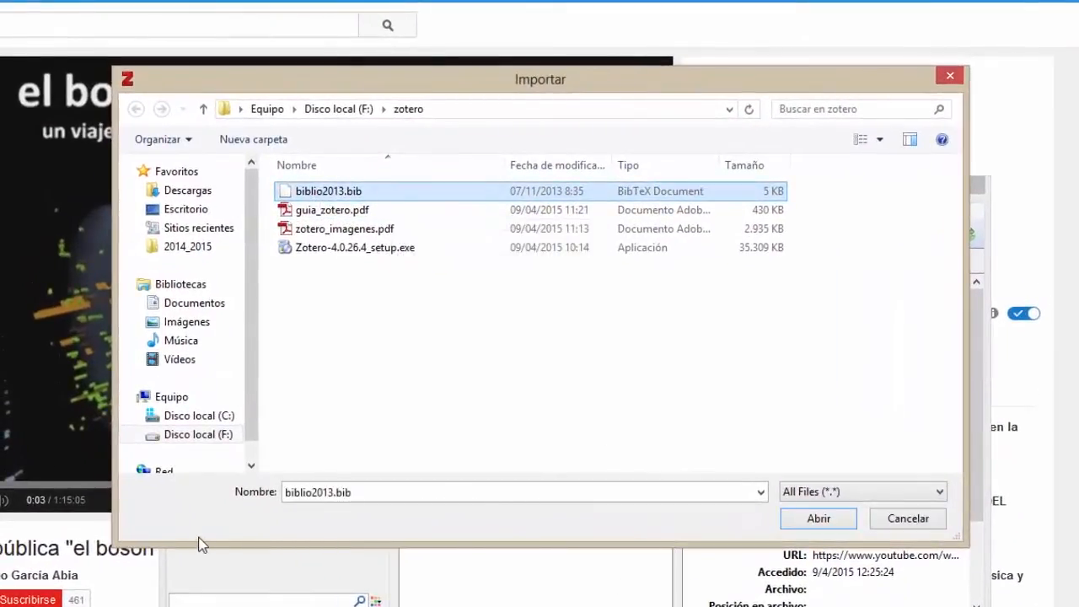
pyautogui.click(814, 519)
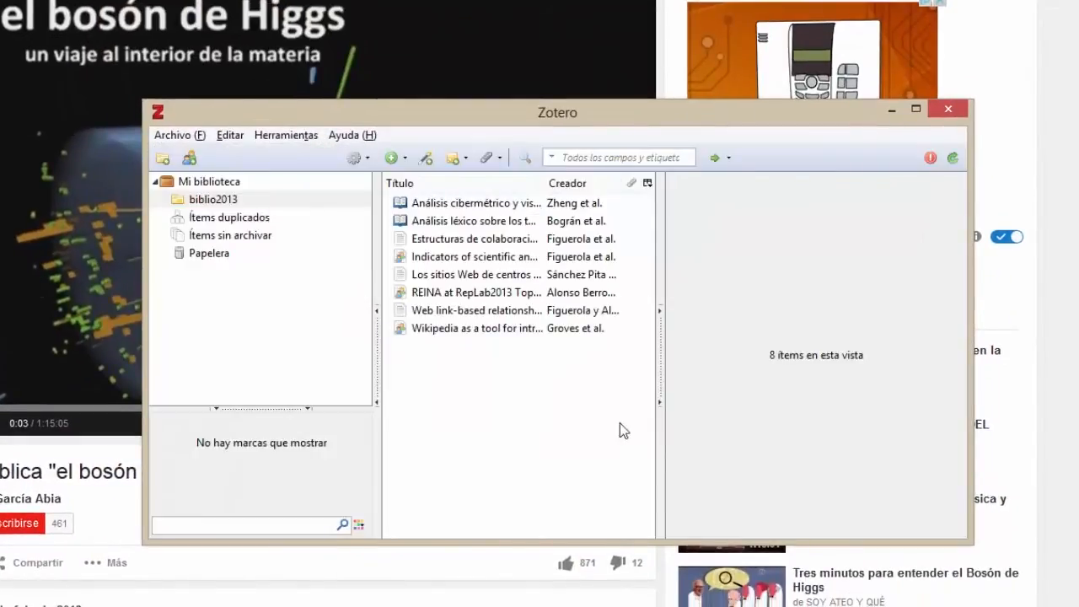
pyautogui.click(184, 204)
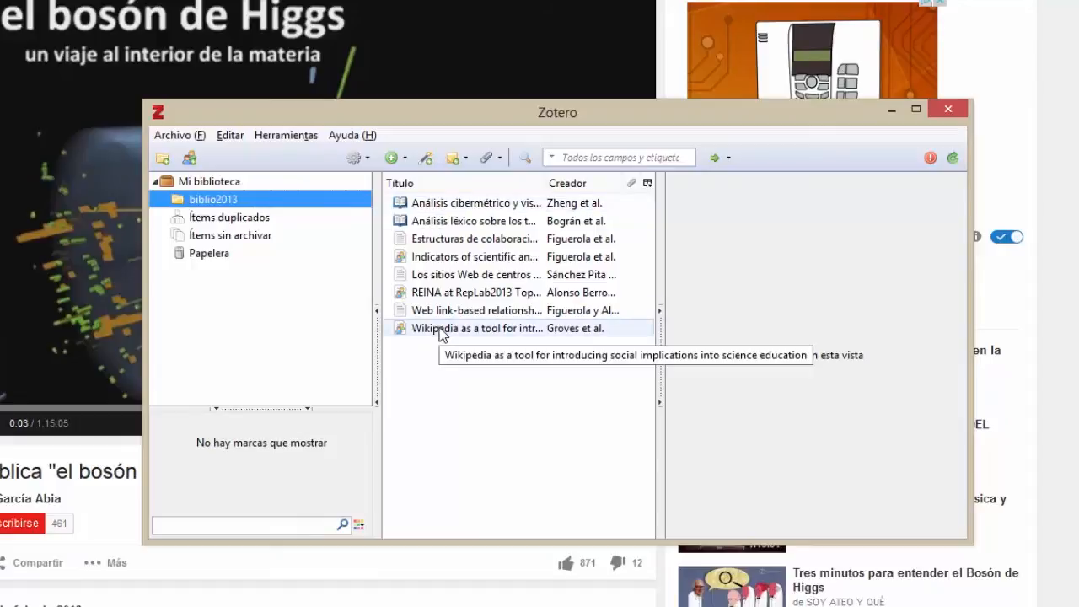
pyautogui.click(210, 181)
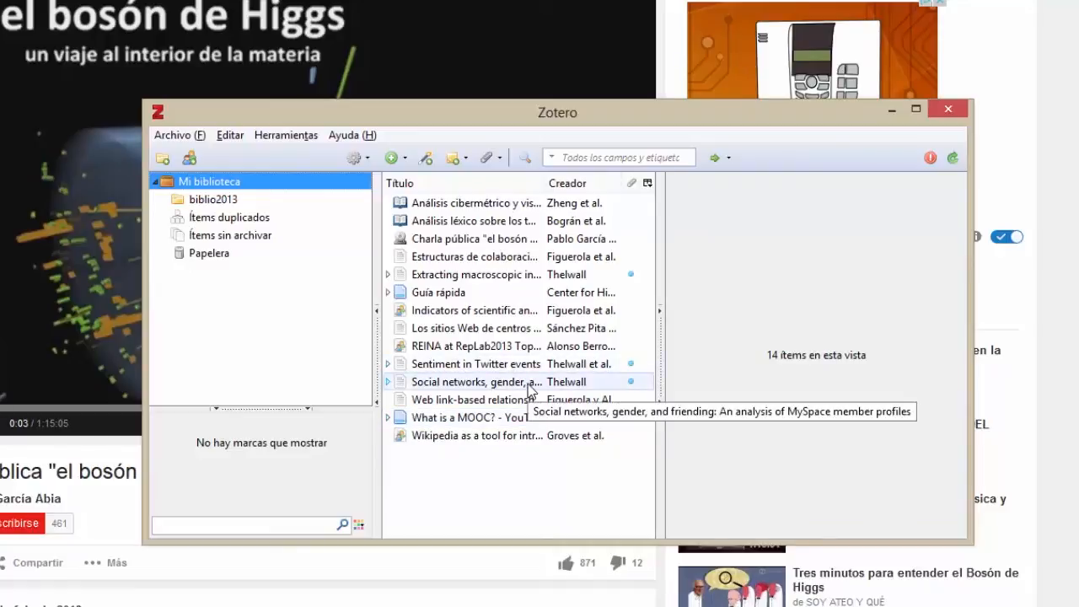
# Step: Check the available note and attachment options for the item "Análisis léxico sobre los tweets de Twitter"
pyautogui.click(483, 224)
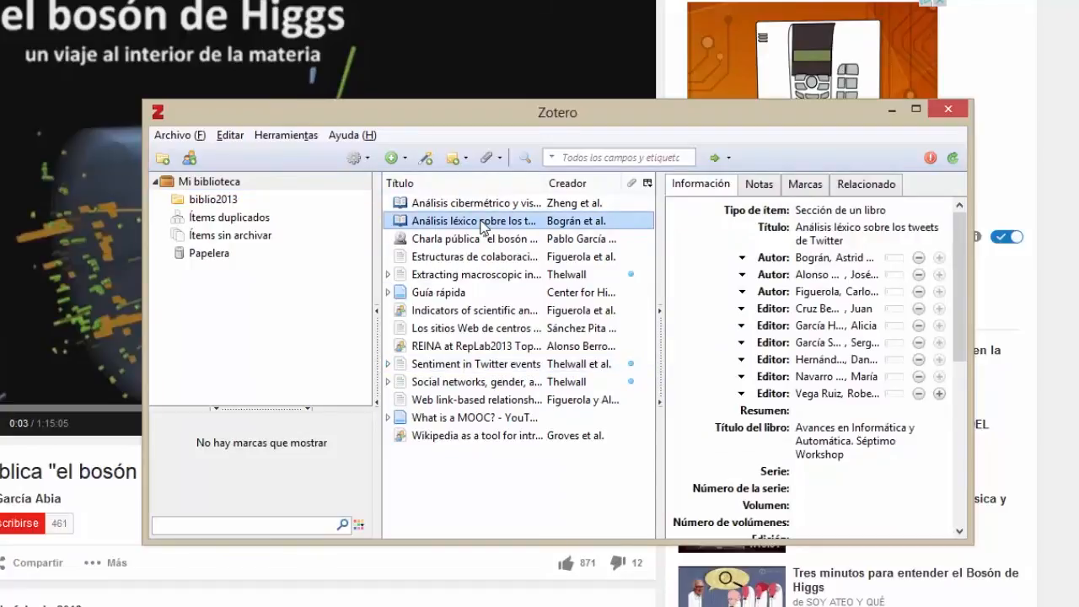
pyautogui.click(456, 158)
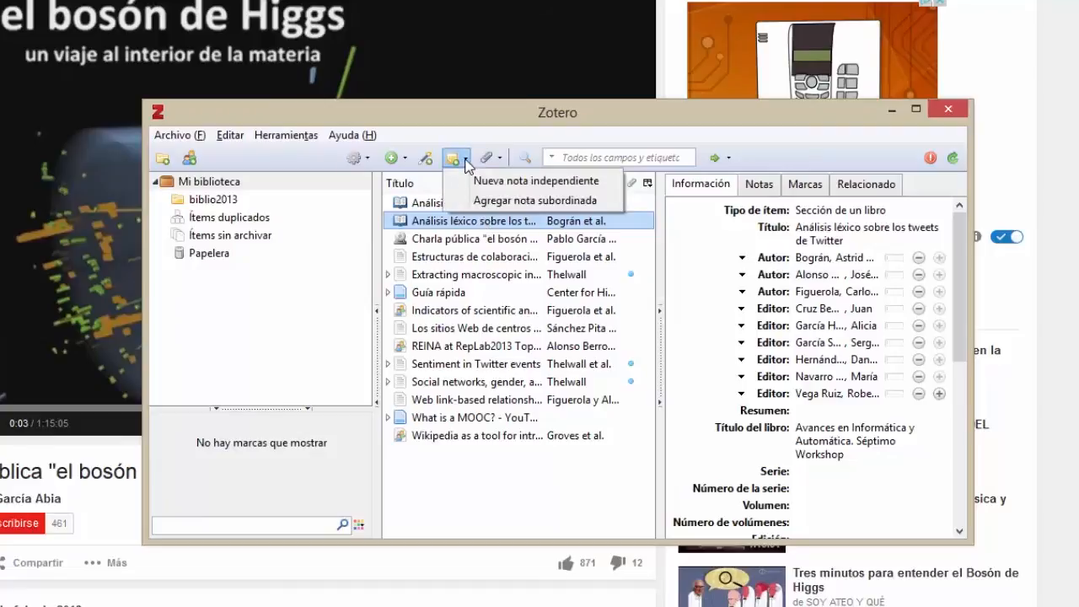
pyautogui.click(502, 155)
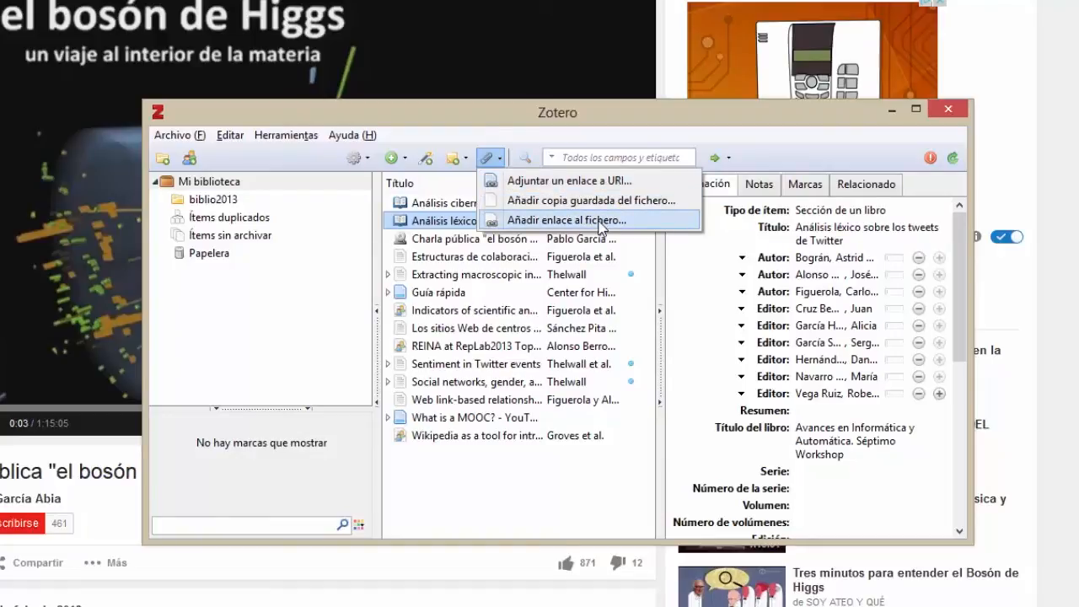
pyautogui.click(621, 112)
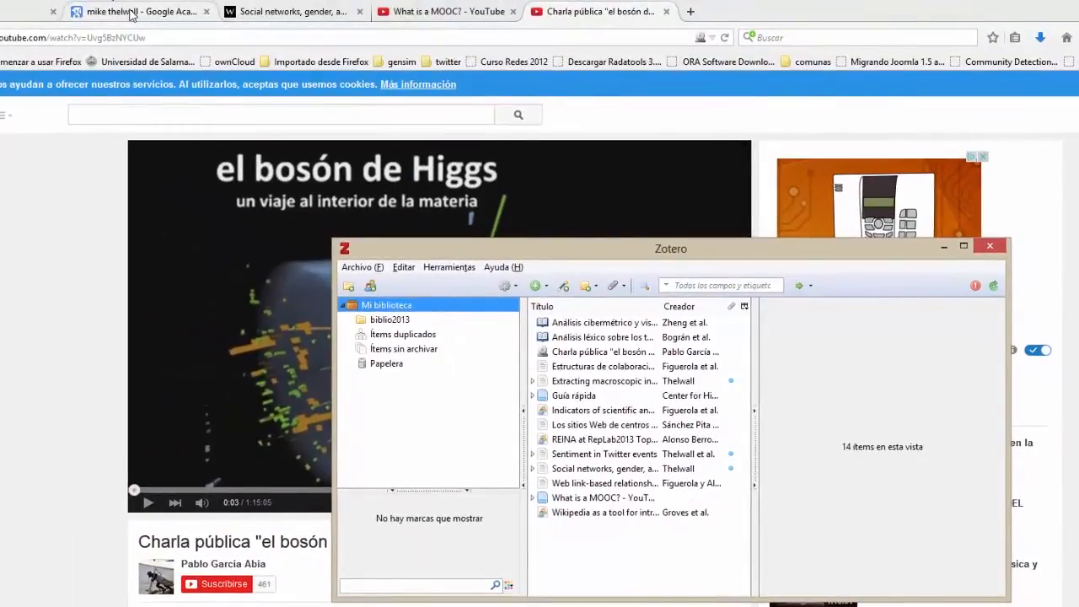
# Step: Set Google Académico to show citation import links for RefMan and save the settings
pyautogui.click(131, 12)
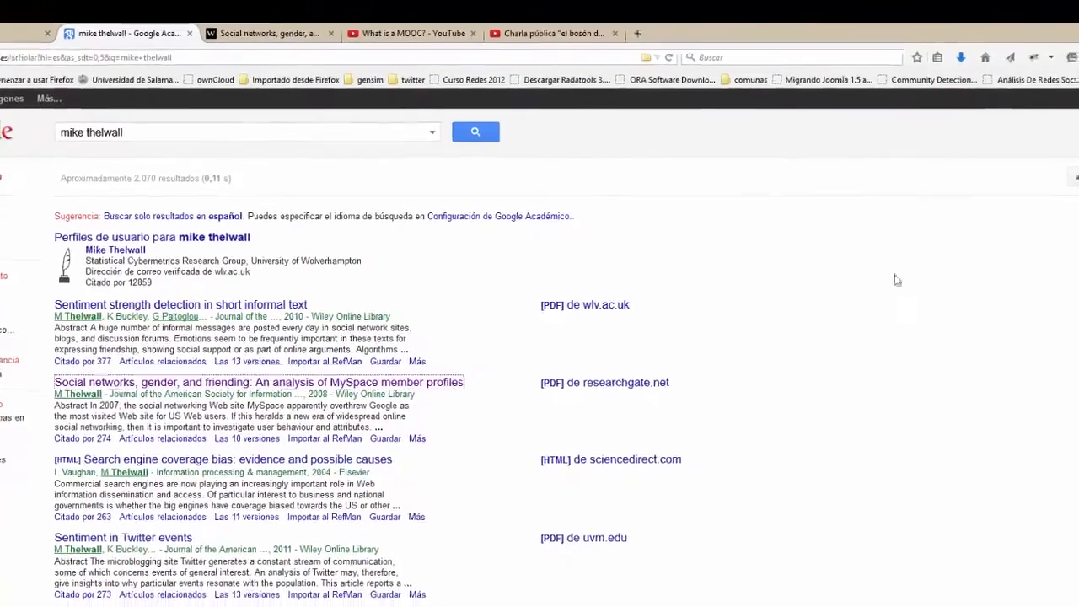
pyautogui.click(1075, 186)
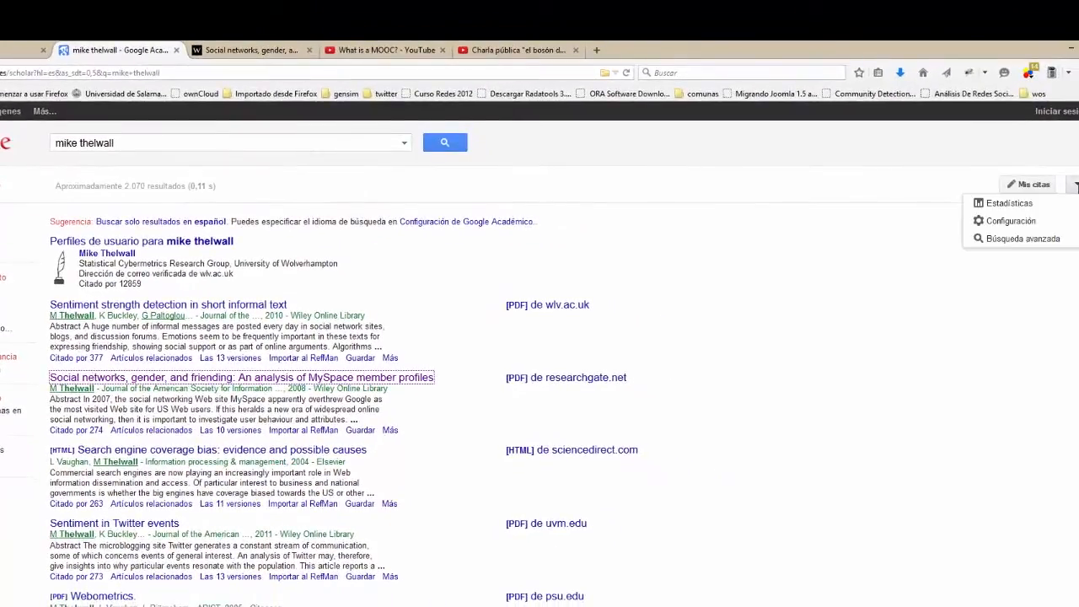
pyautogui.click(987, 222)
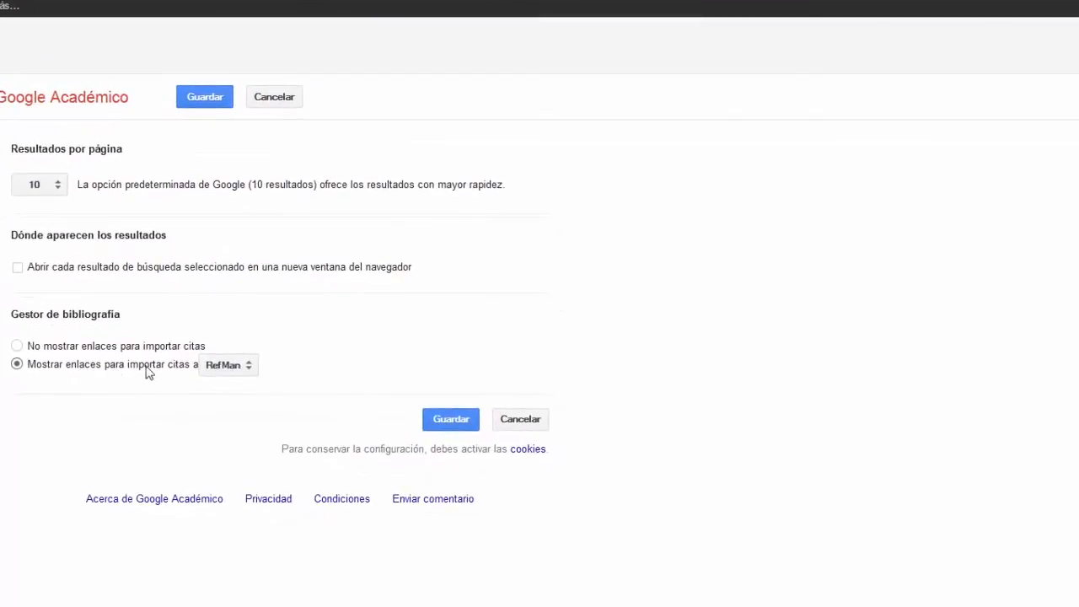
pyautogui.click(248, 372)
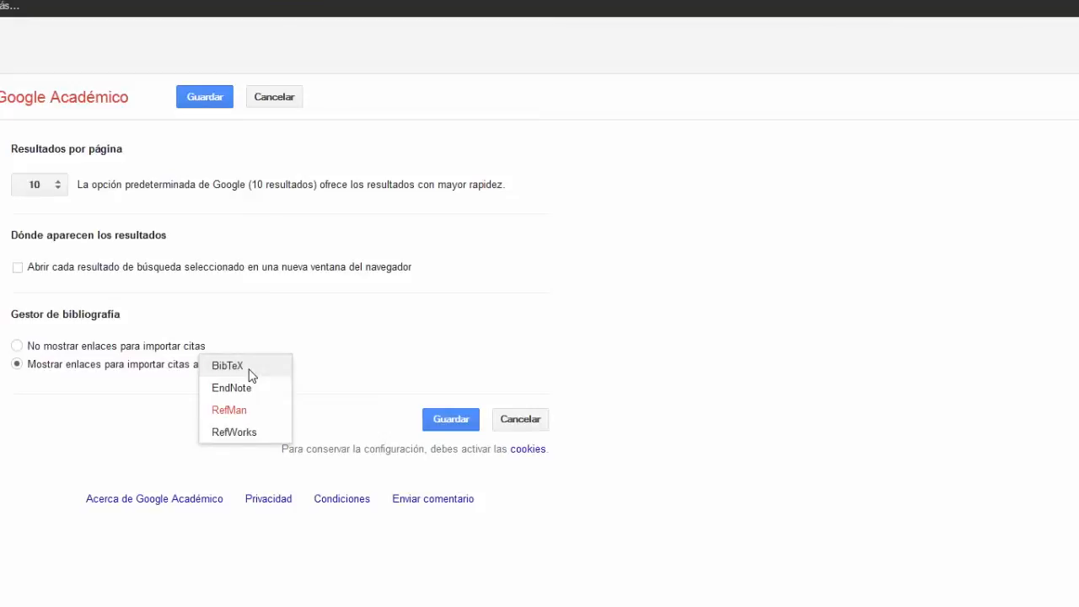
pyautogui.click(240, 411)
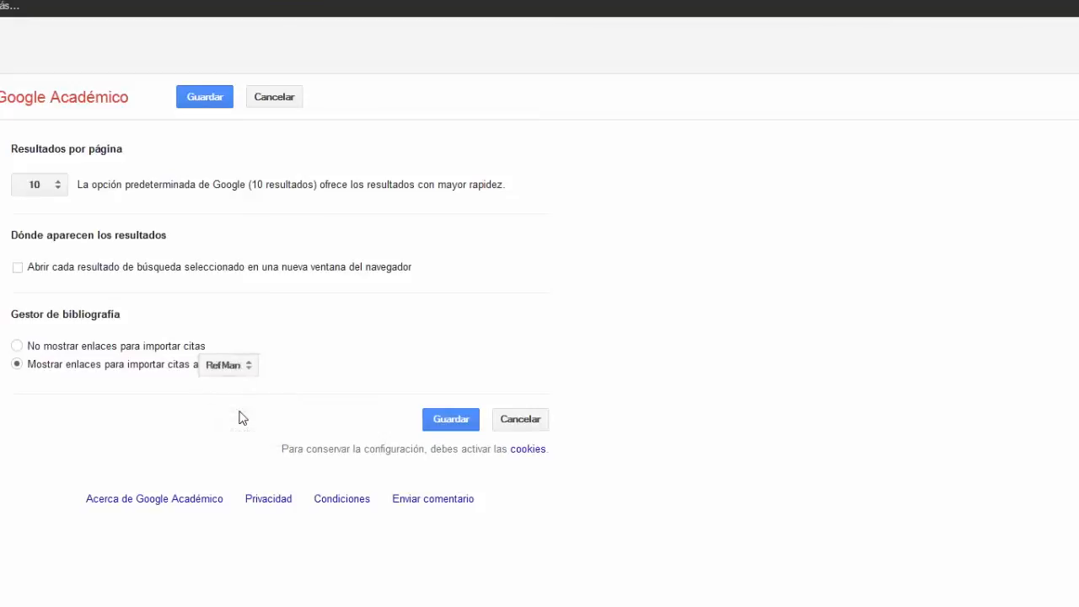
pyautogui.click(447, 422)
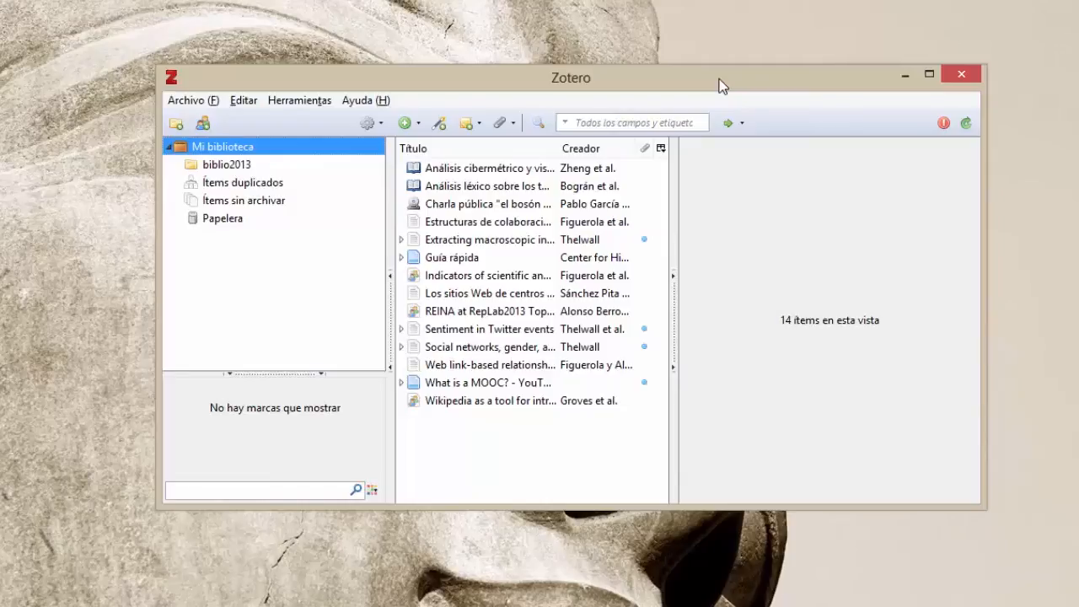
# Step: Open the Zotero preferences and review the General, Sincronizar, Buscar and Exportar settings
pyautogui.click(383, 126)
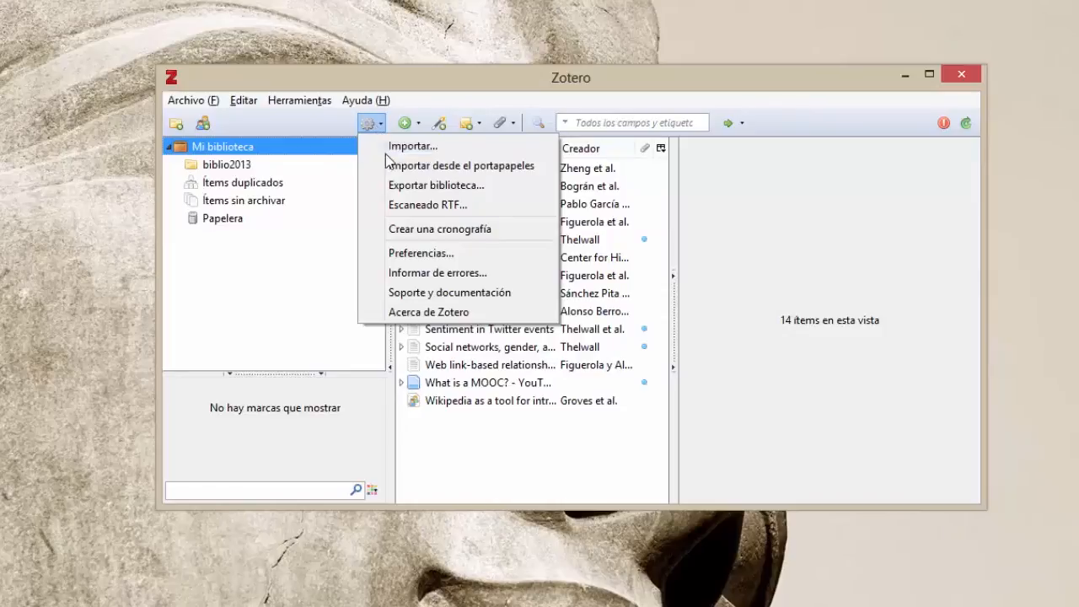
pyautogui.click(421, 253)
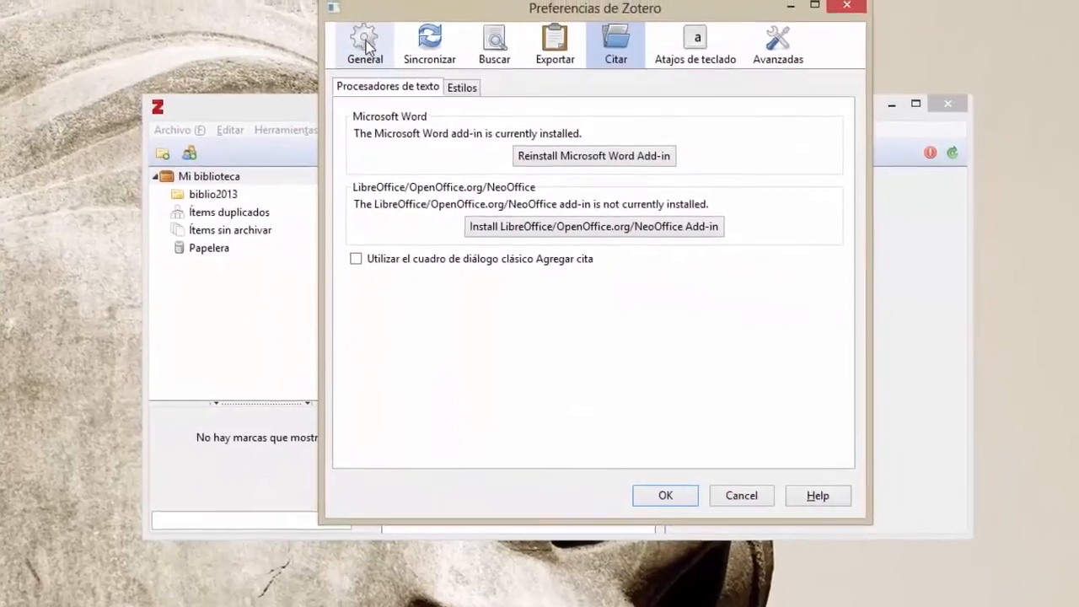
pyautogui.click(378, 21)
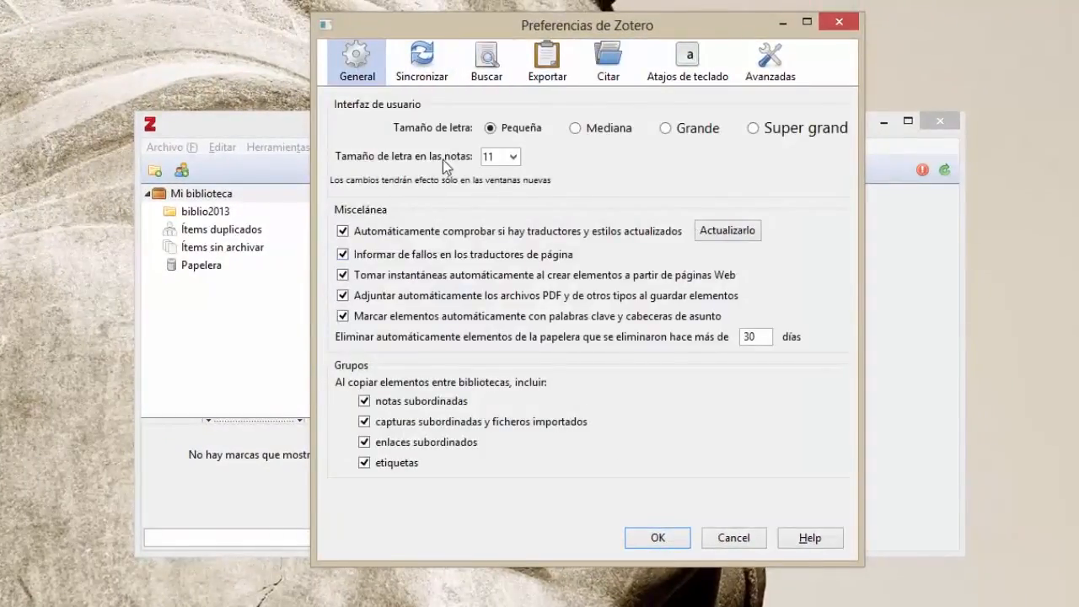
pyautogui.click(420, 57)
pyautogui.click(486, 61)
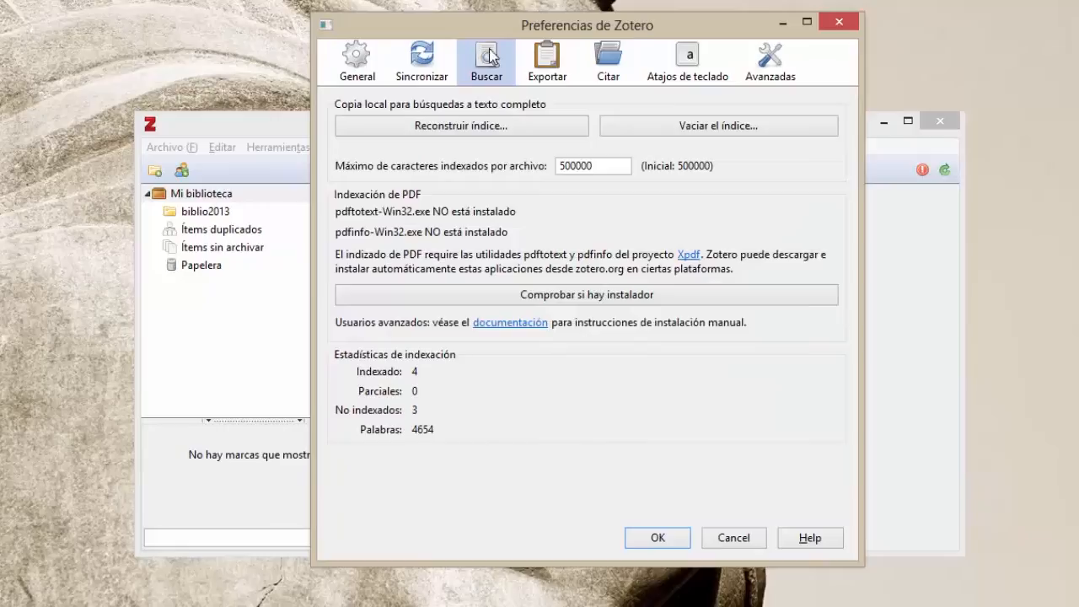
pyautogui.click(540, 81)
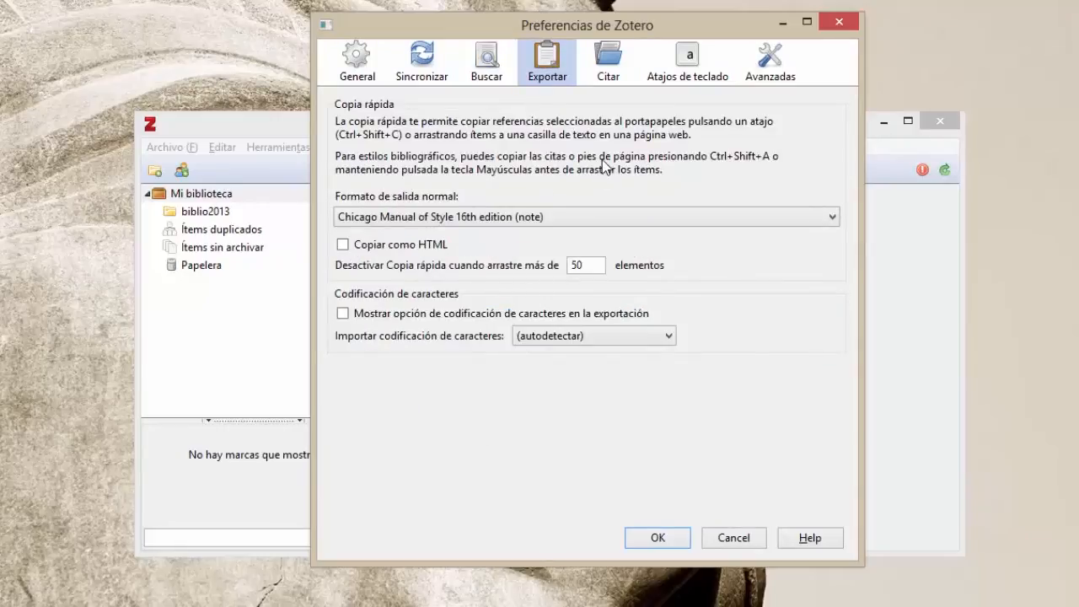
# Step: Examine the word processor add-in options and the list of installed citation styles in the Citar preferences
pyautogui.click(607, 63)
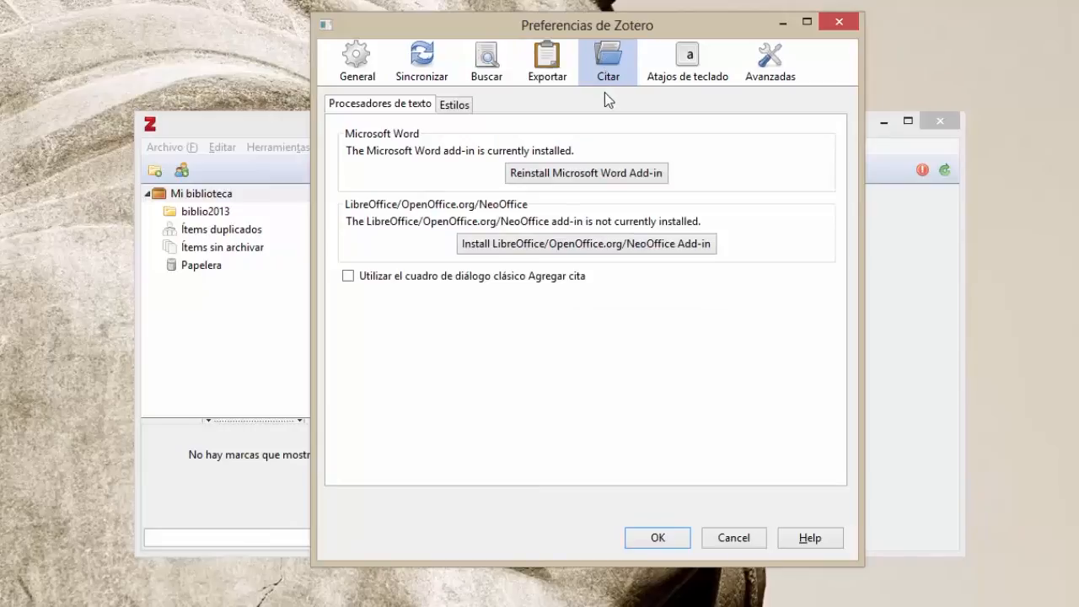
pyautogui.click(453, 107)
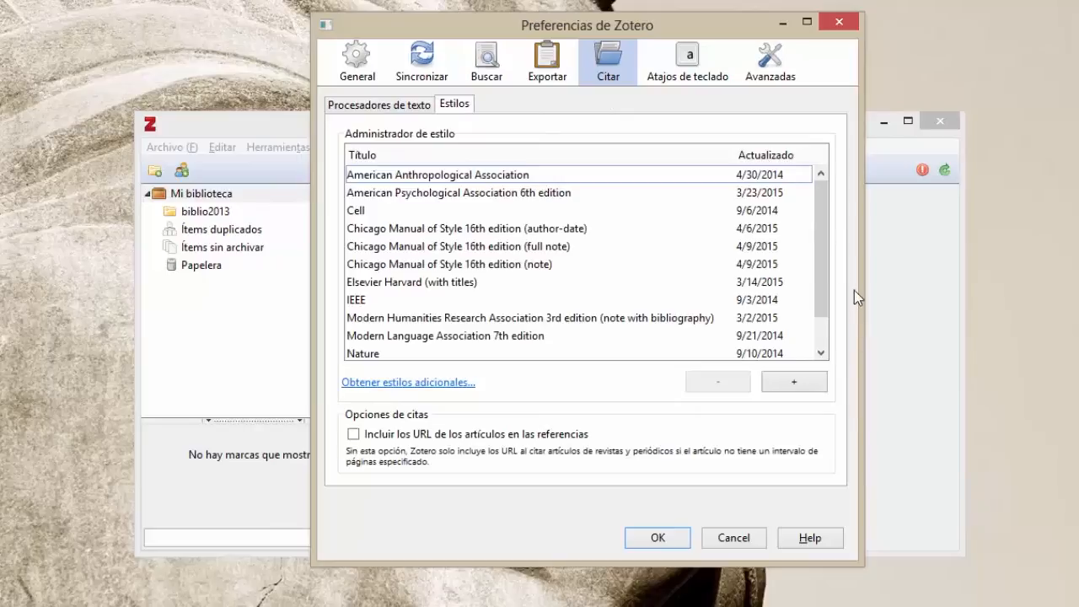
pyautogui.moveTo(821, 233); pyautogui.dragTo(822, 264)
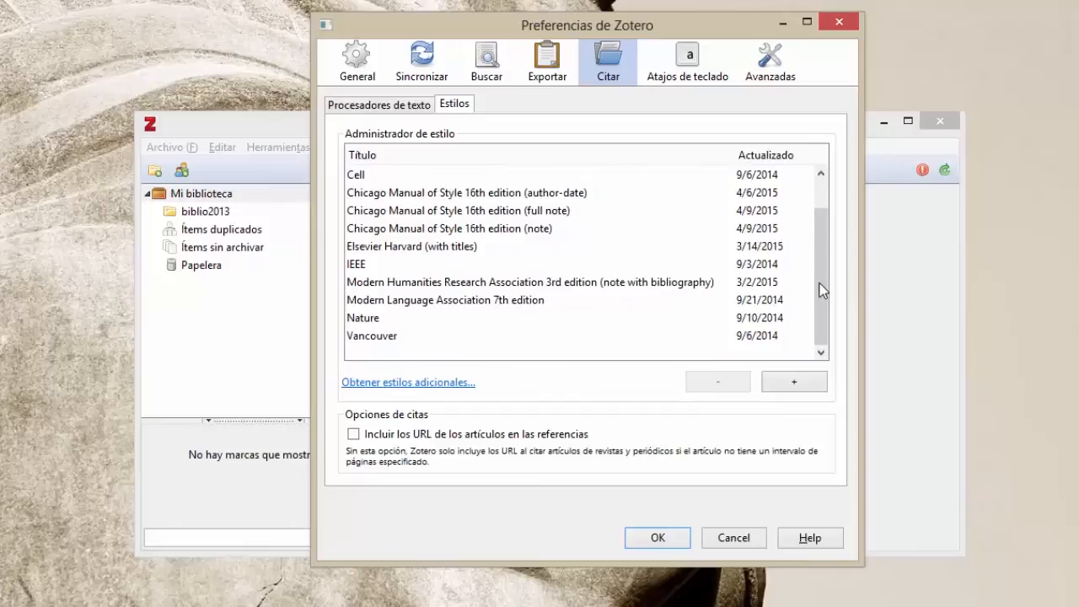
pyautogui.moveTo(822, 290); pyautogui.dragTo(817, 312)
# Step: Open the Zotero Style Repository through the additional styles link, browse the list and preview a style's reference format
pyautogui.click(438, 383)
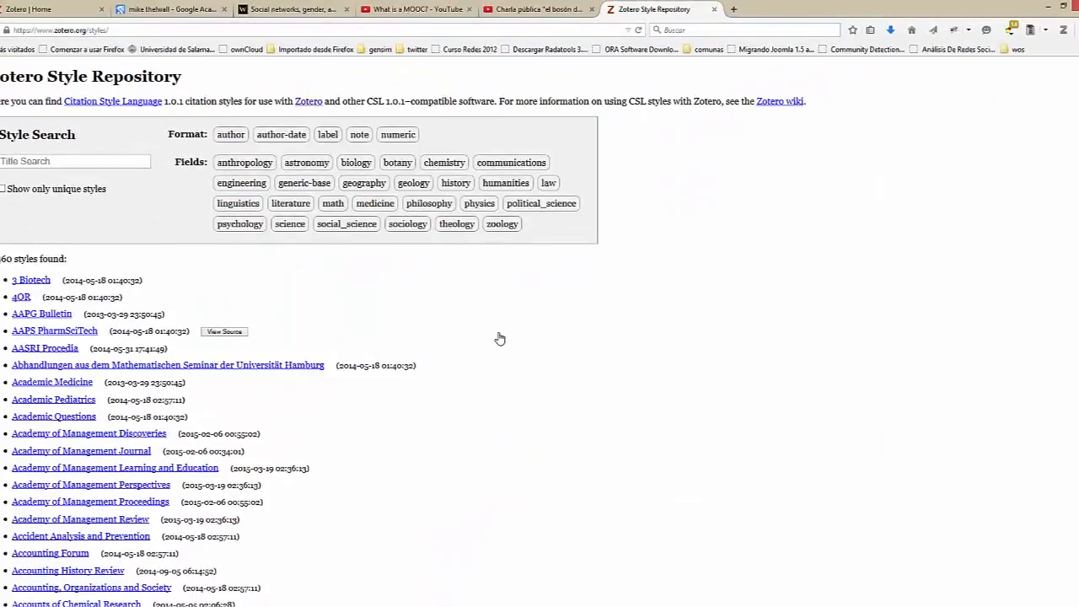
pyautogui.scroll(-2, 75, 248)
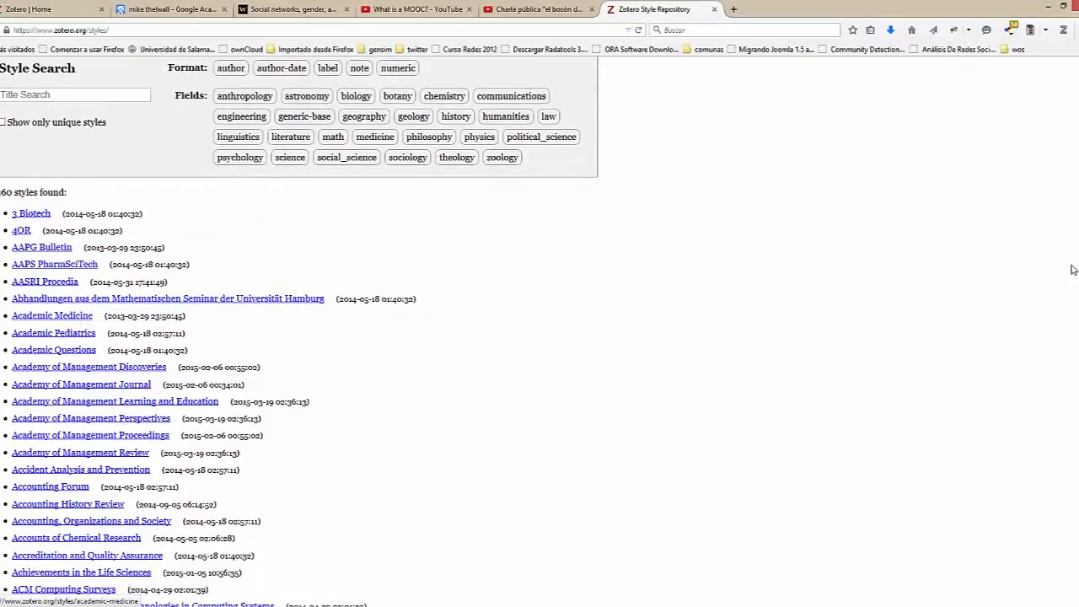
pyautogui.scroll(-5, 610, 385)
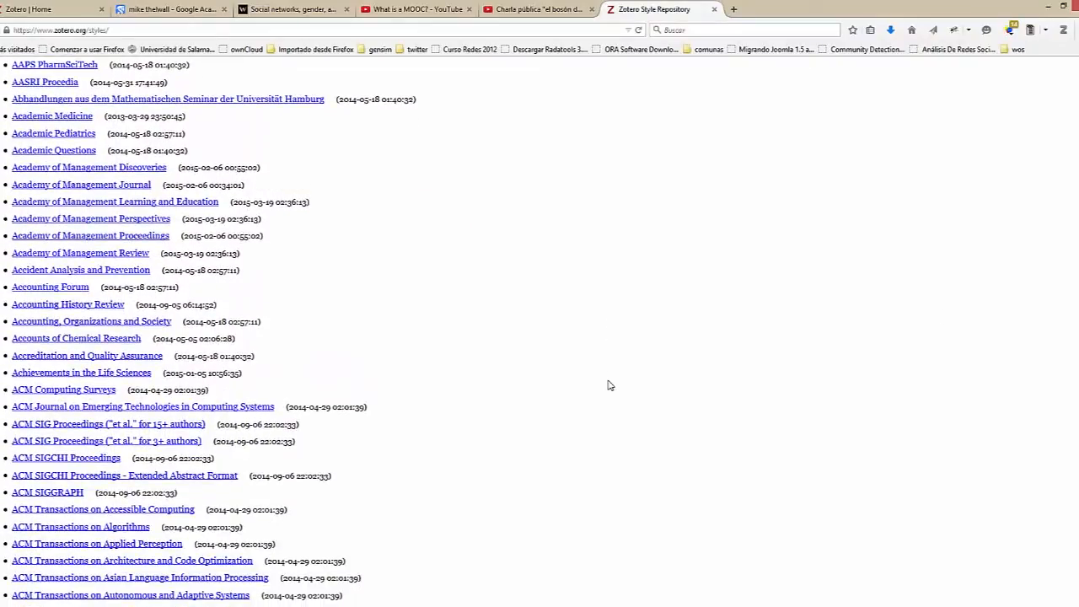
pyautogui.scroll(-8, 610, 385)
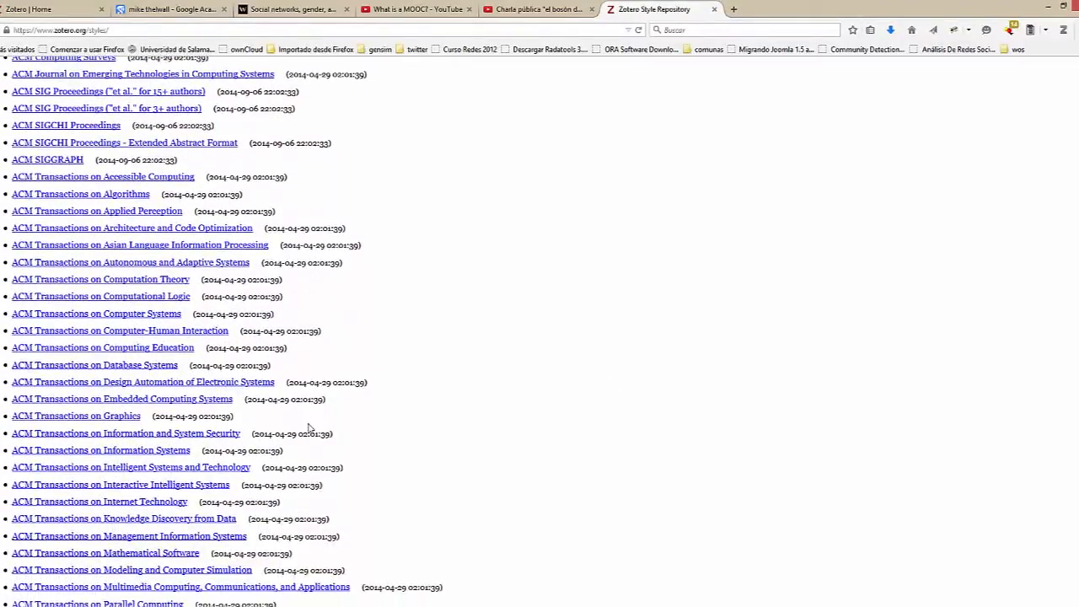
pyautogui.moveTo(209, 389)
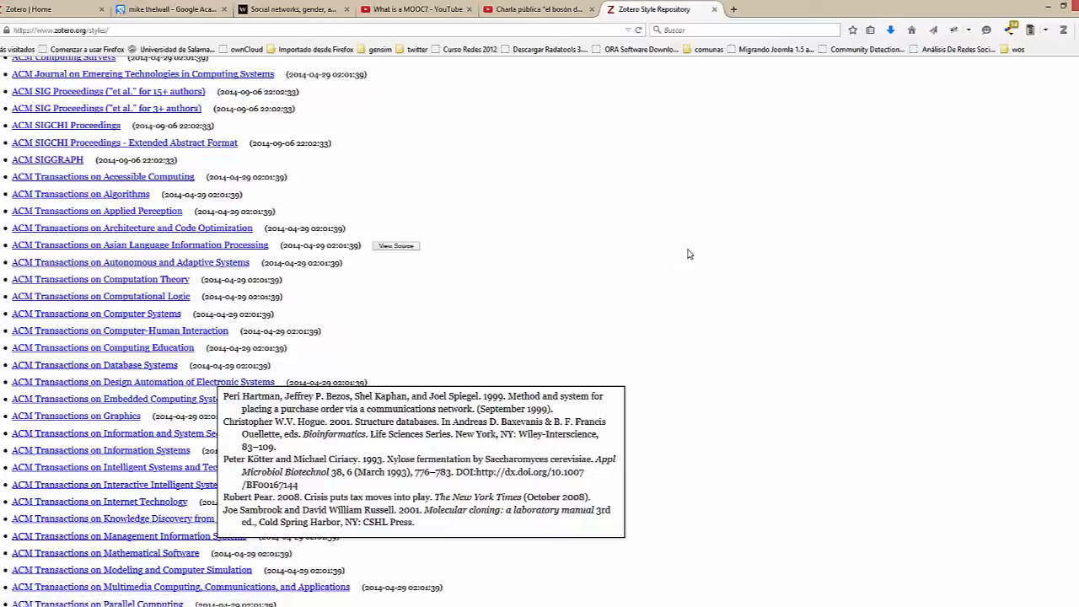
# Step: Find "iso-690" on the repository page and download the ISO-690 (author-date, Spanish) style file
pyautogui.hotkey('ctrl', 'f')
pyautogui.write('is')
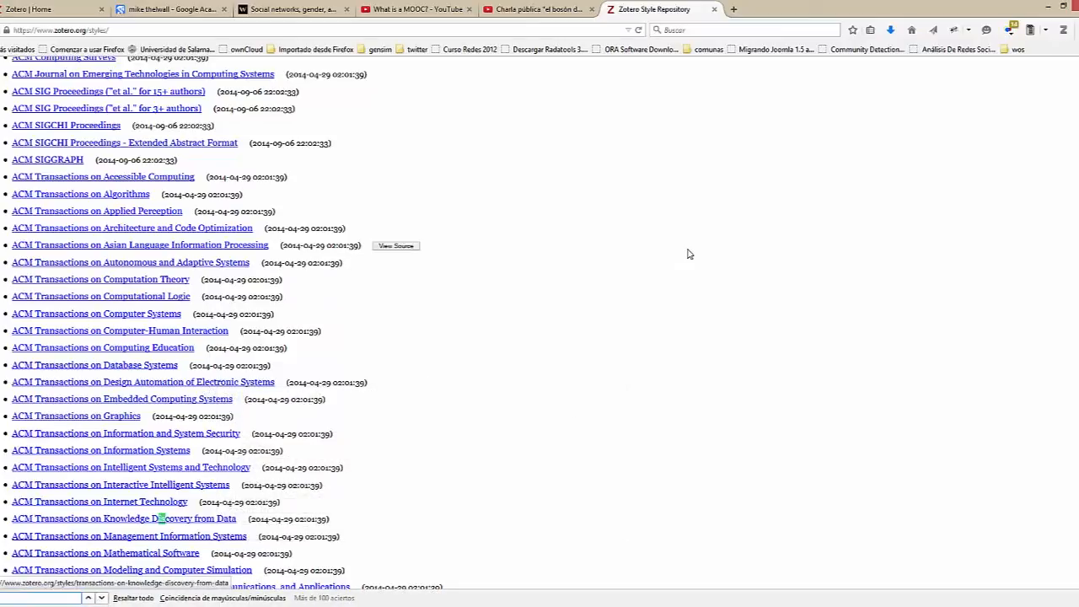
pyautogui.write('o')
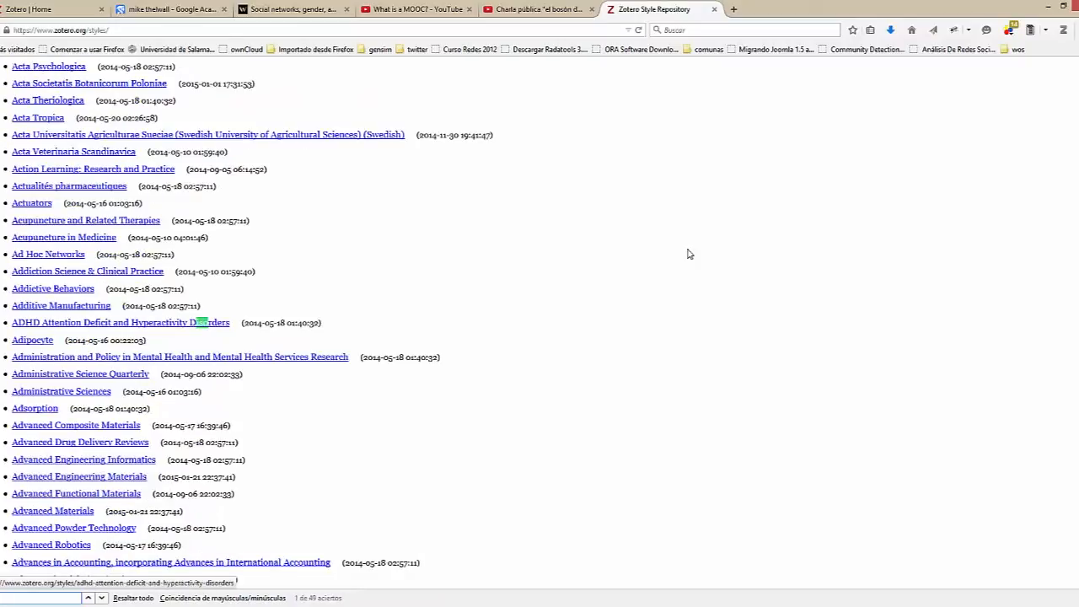
pyautogui.write('-')
pyautogui.write('690')
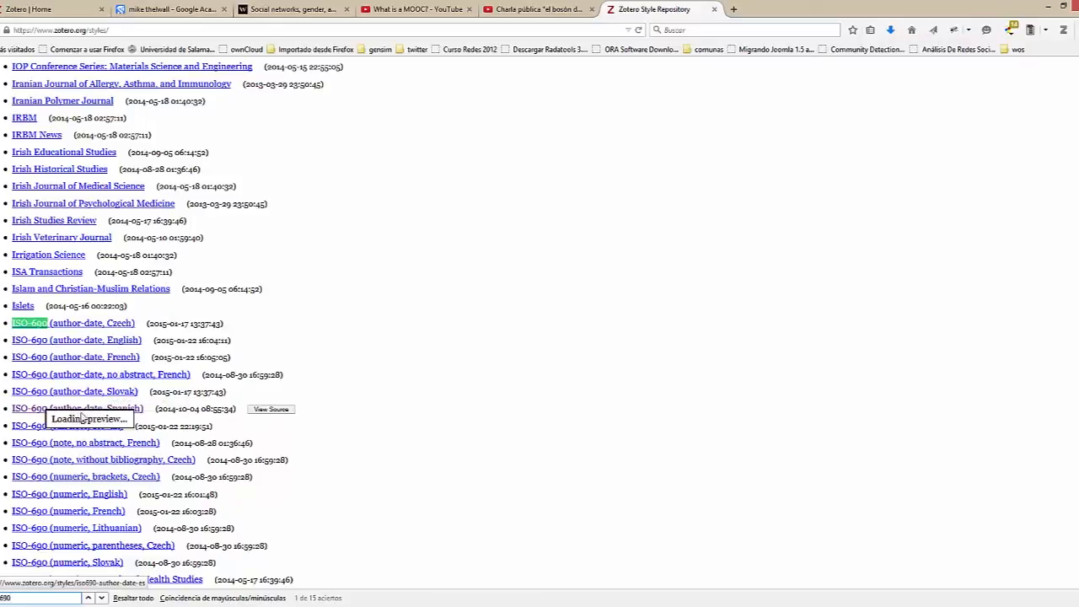
pyautogui.click(25, 413)
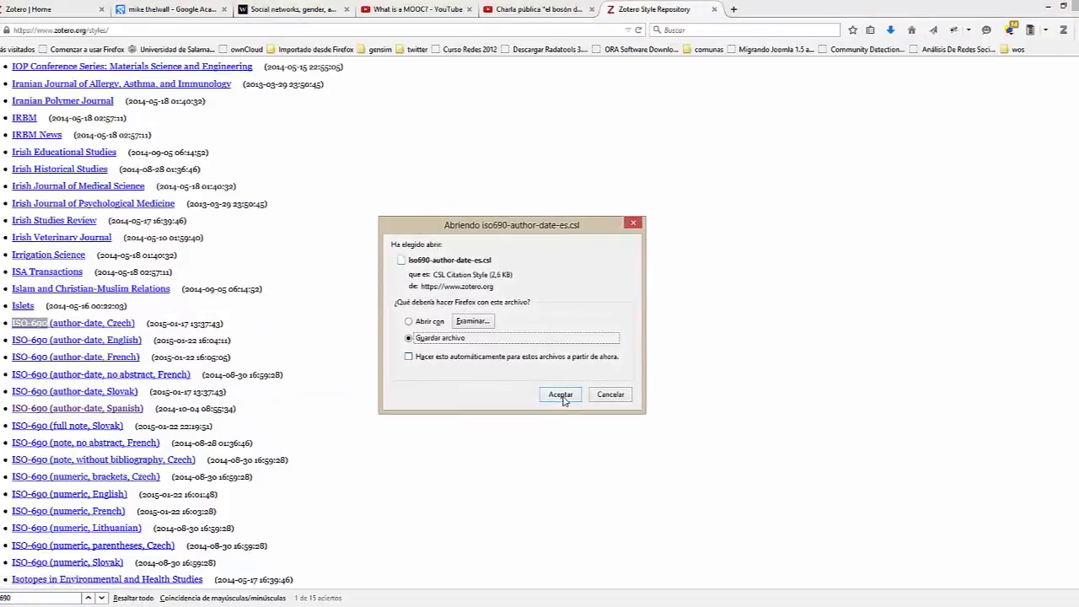
pyautogui.click(561, 394)
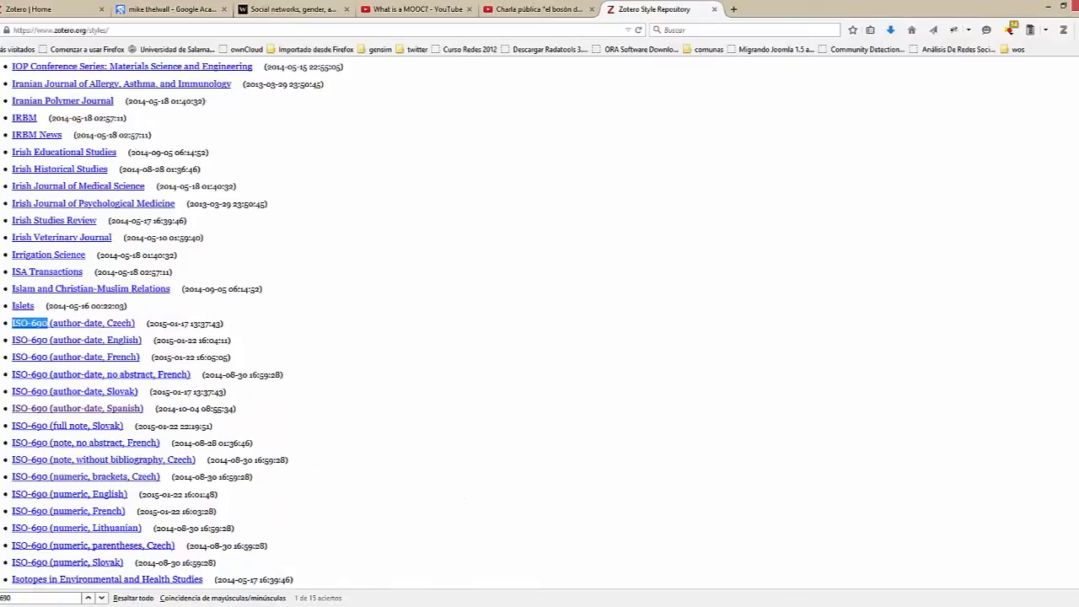
# Step: Install the iso690-author-date-es.csl style in the Zotero preferences, select it in the style list and accept the preferences
pyautogui.moveTo(440, 605)
pyautogui.click(507, 580)
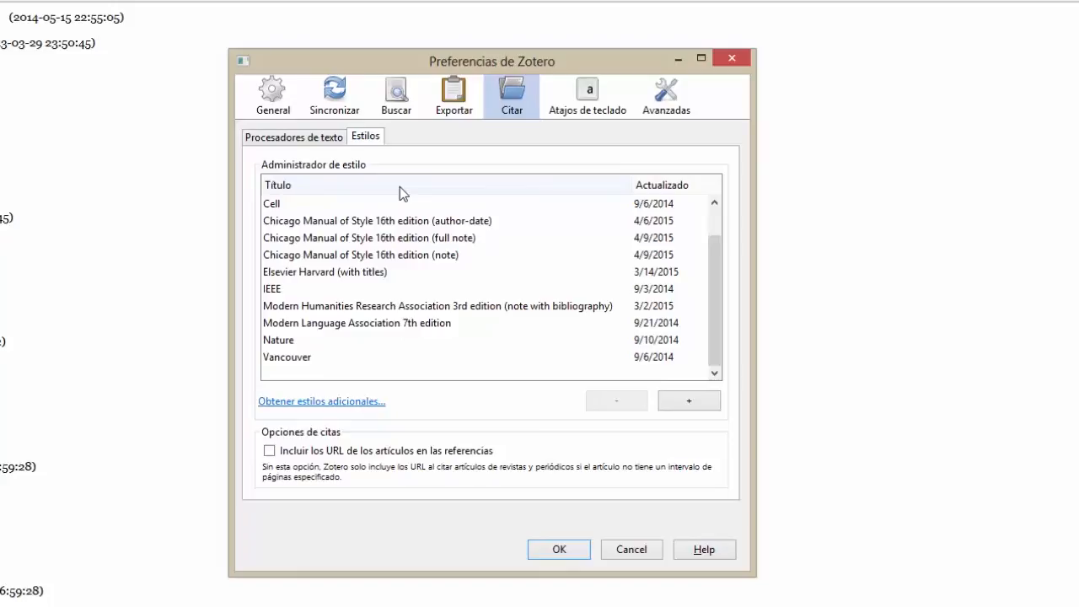
pyautogui.click(696, 404)
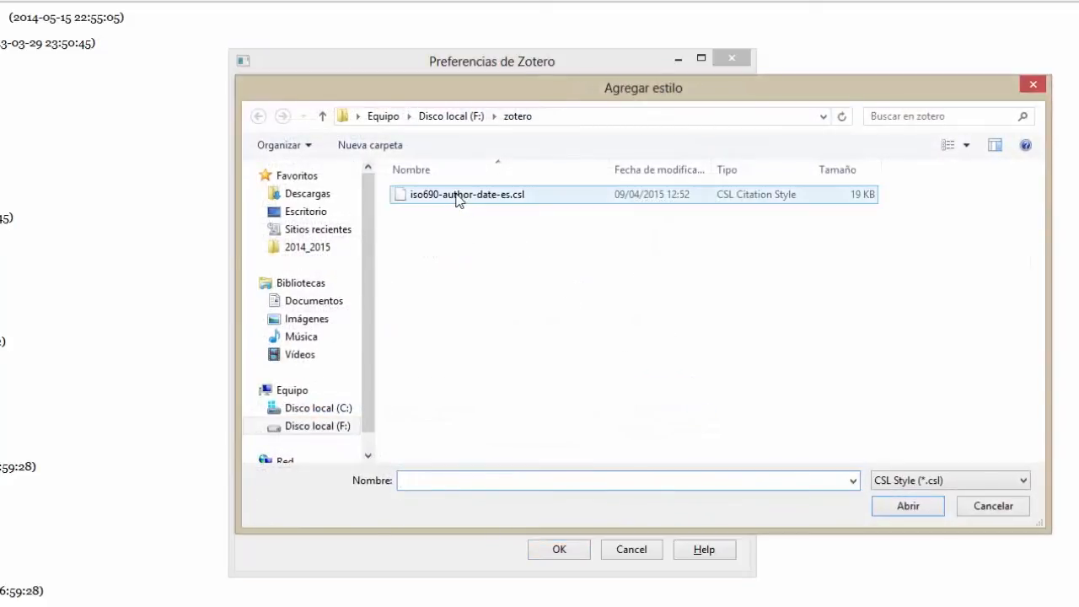
pyautogui.click(457, 195)
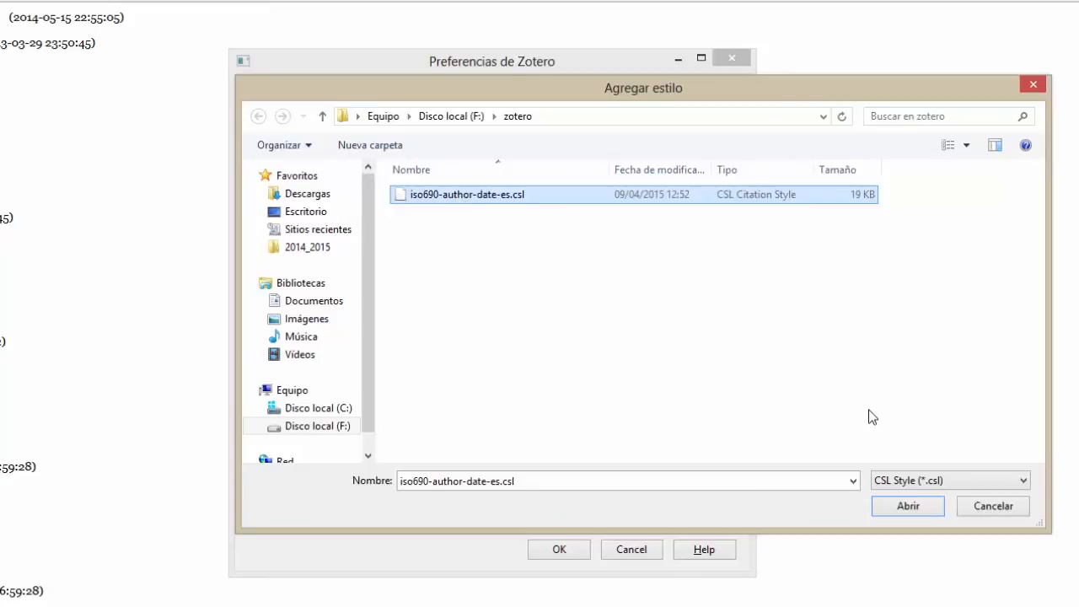
pyautogui.click(907, 508)
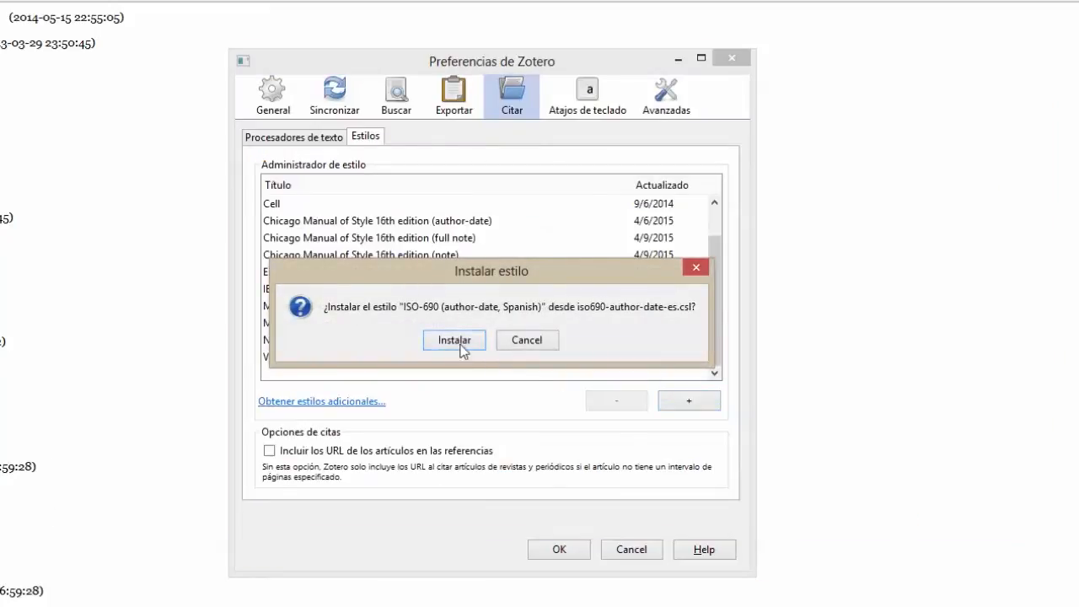
pyautogui.click(457, 341)
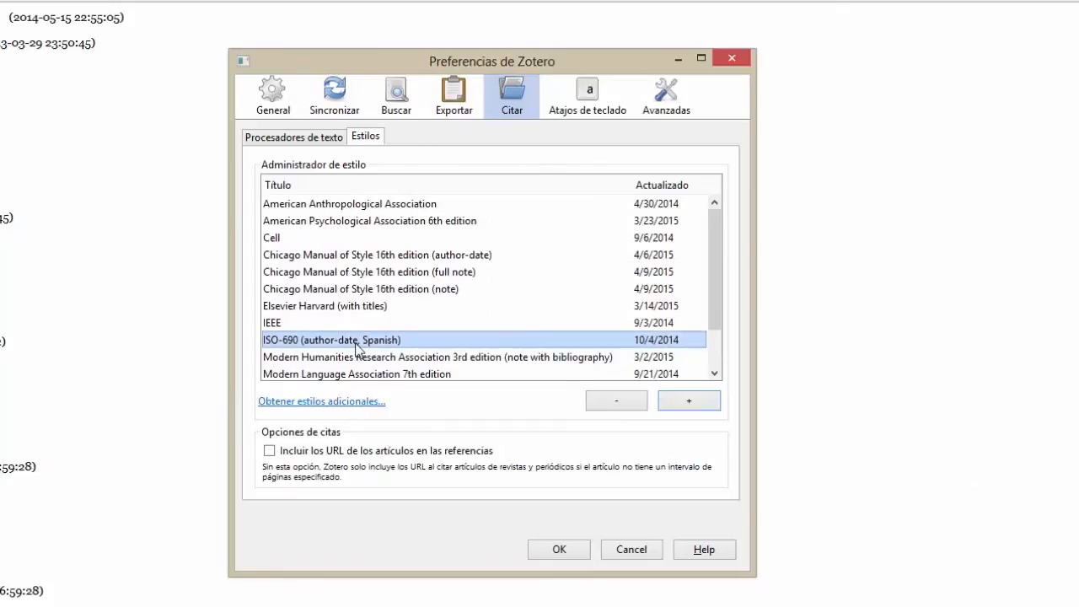
pyautogui.click(306, 339)
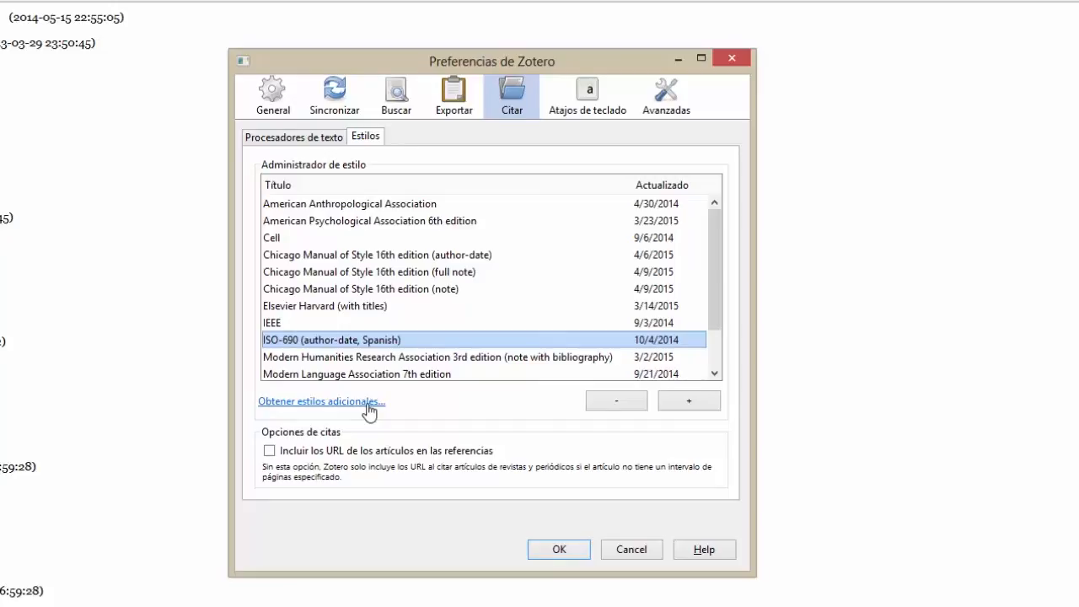
pyautogui.click(558, 550)
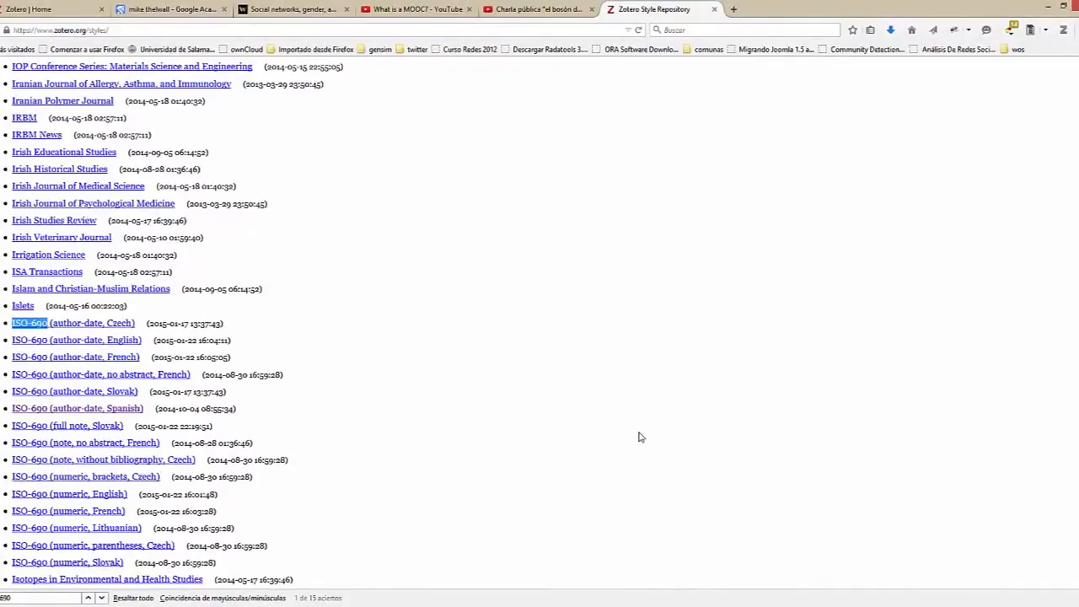
# Step: Switch to the Word document, start a Zotero citation after "según decía" and accept the ISO-690 (author-date, Spanish) style formatted with Campos
pyautogui.hotkey('alt', 'Tab')
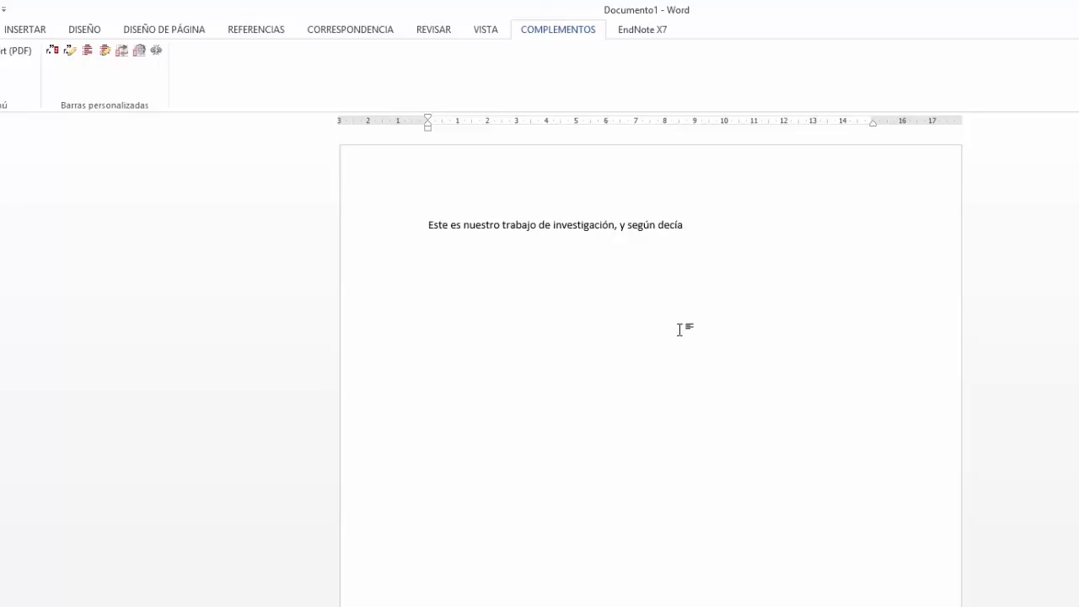
pyautogui.click(49, 52)
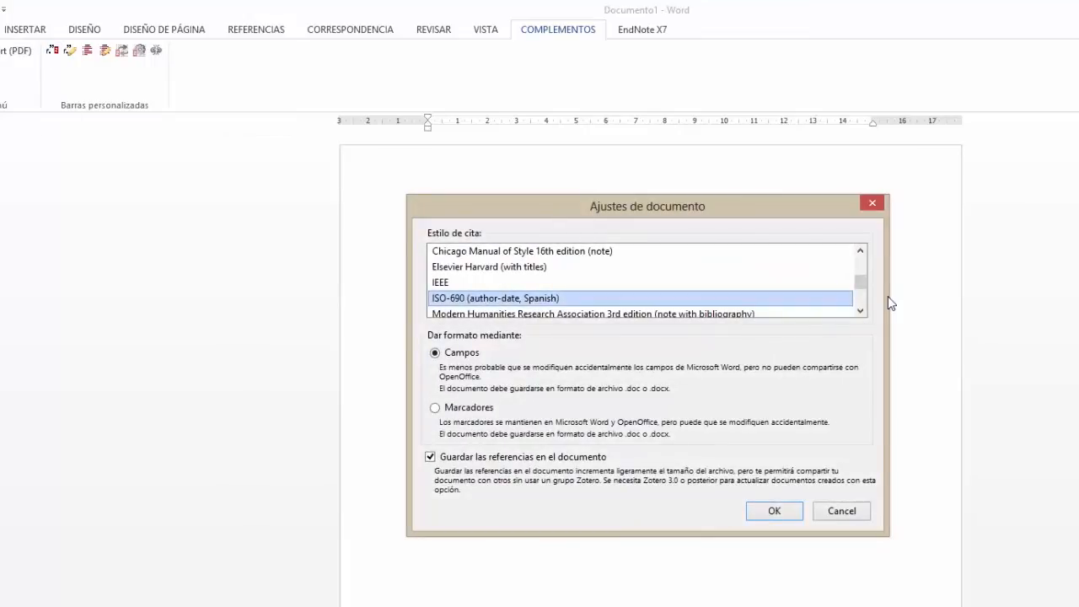
pyautogui.moveTo(861, 281); pyautogui.dragTo(859, 305)
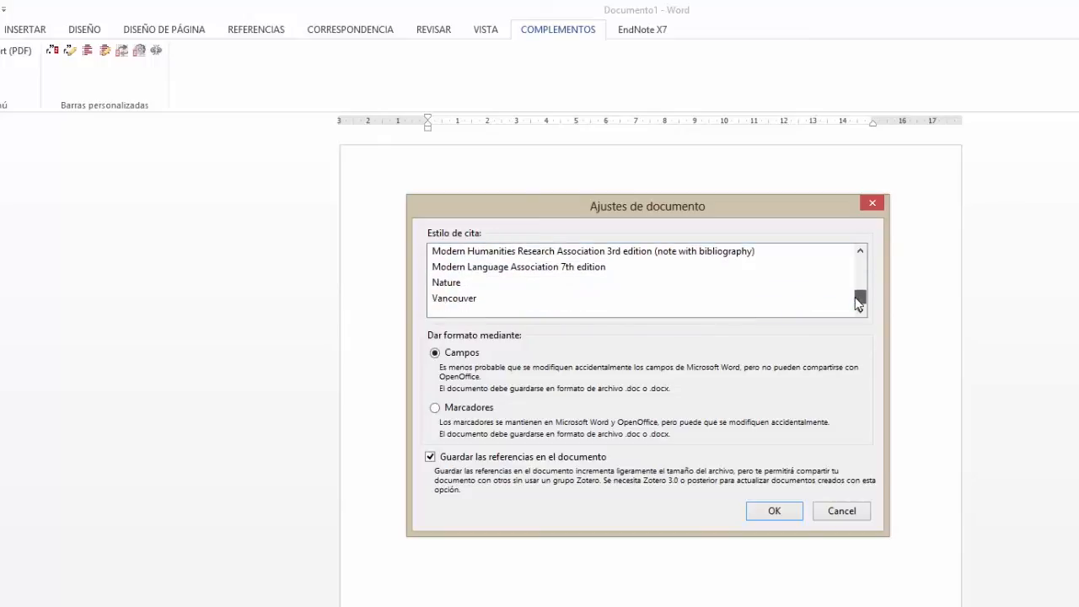
pyautogui.moveTo(857, 304)
pyautogui.mouseDown()
pyautogui.moveTo(860, 289)
pyautogui.moveTo(848, 286)
pyautogui.mouseUp()
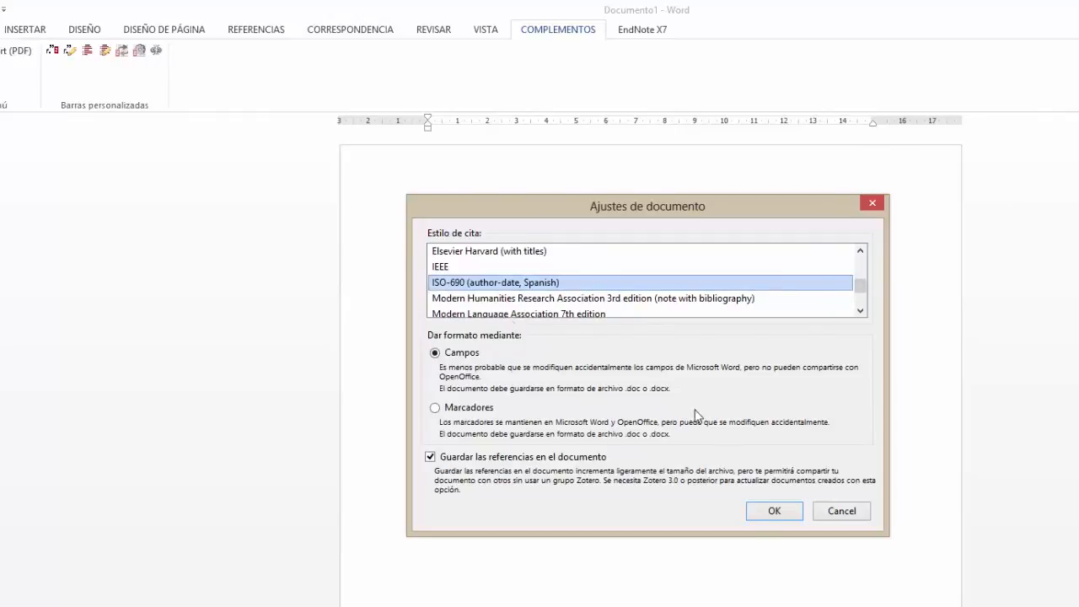
pyautogui.click(774, 511)
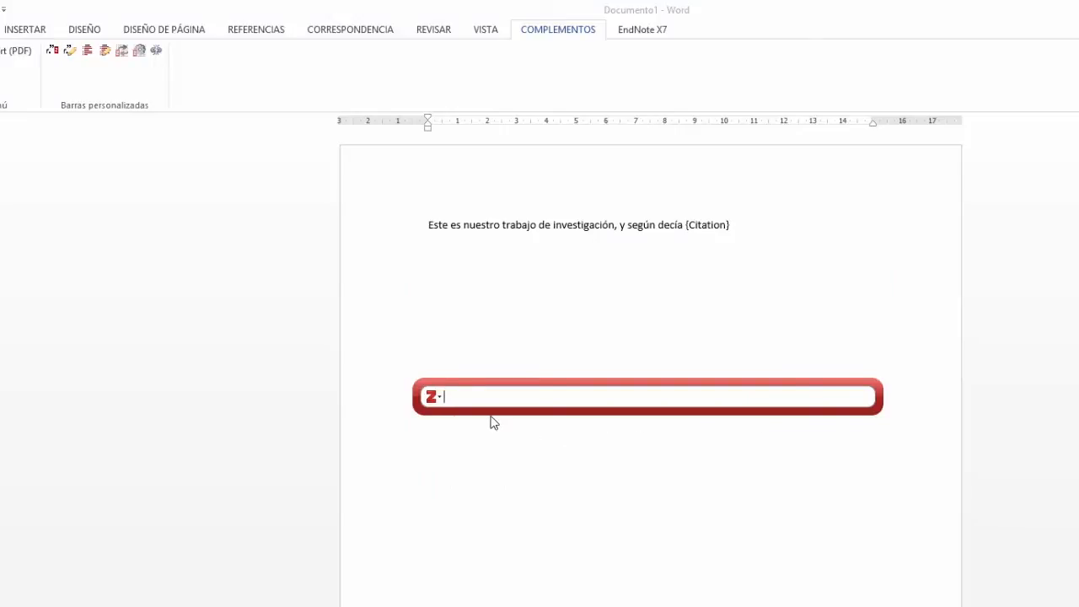
# Step: Search the library by author surname and insert the citation for "Los sitios Web de centros de investigación biosanitaria de Castilla y León"
pyautogui.write('berrocal')
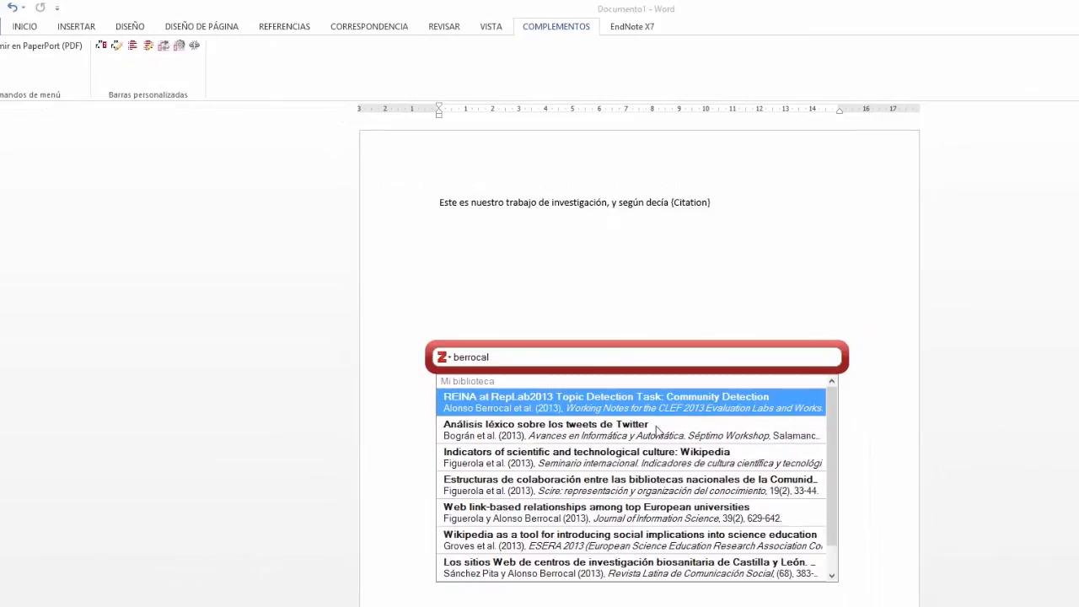
pyautogui.scroll(-1, 832, 497)
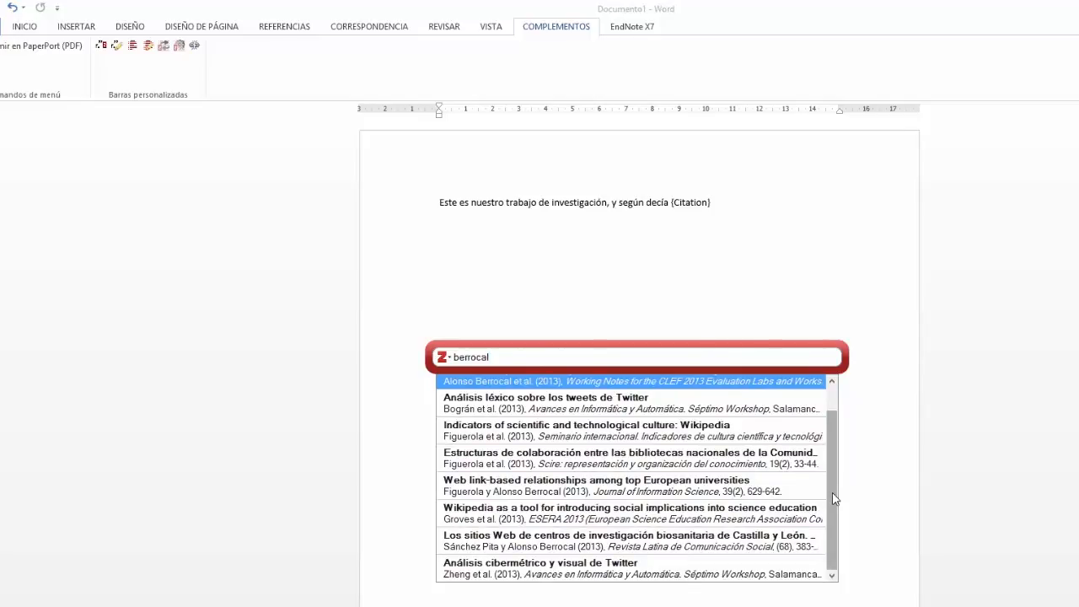
pyautogui.click(571, 541)
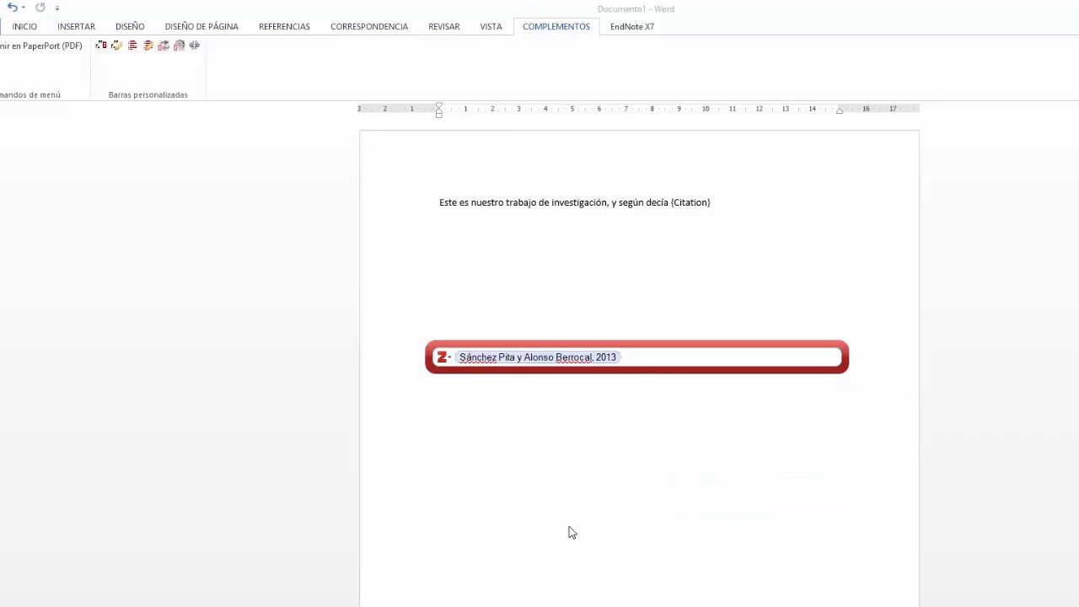
pyautogui.press('Return')
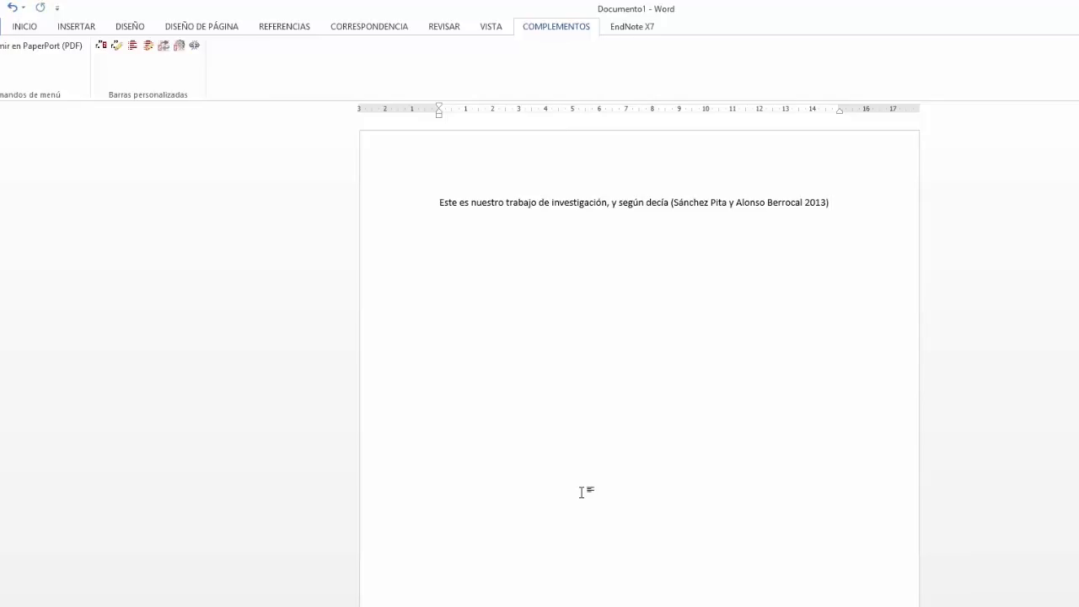
# Step: Add the text "podemos añadir texto" and cite "Estructuras de colaboración entre las bibliotecas nacionales" after it using the classic citation view
pyautogui.write('po')
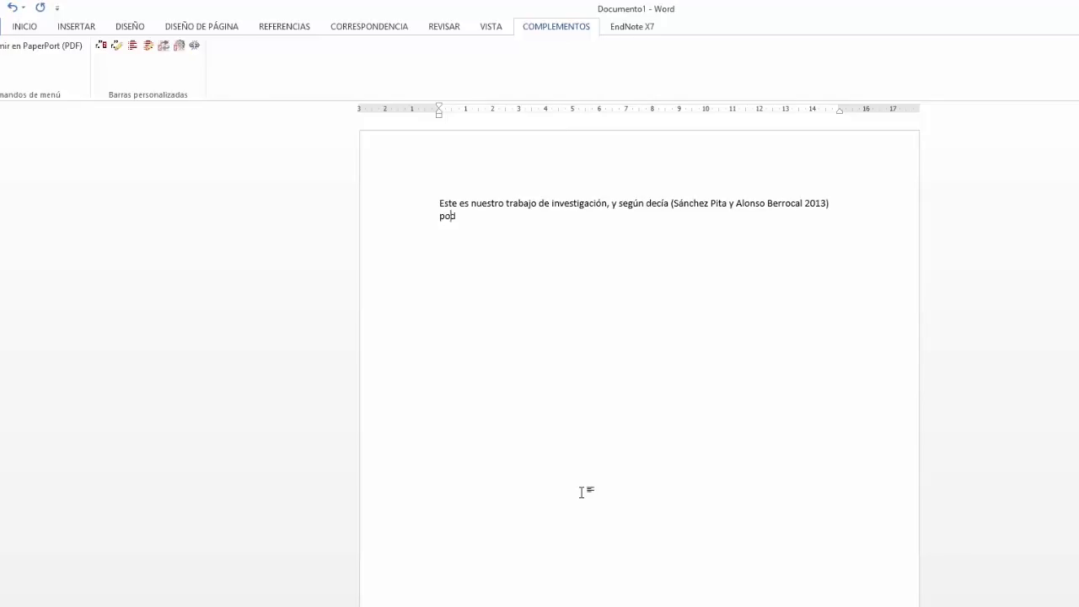
pyautogui.write('demos añadir texto')
pyautogui.click(101, 46)
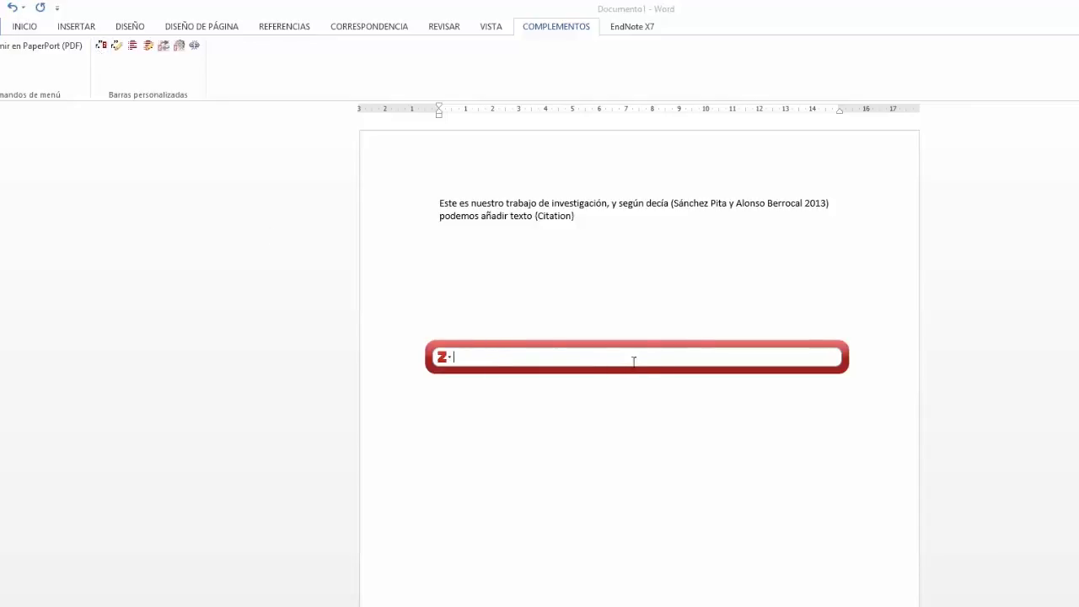
pyautogui.click(443, 357)
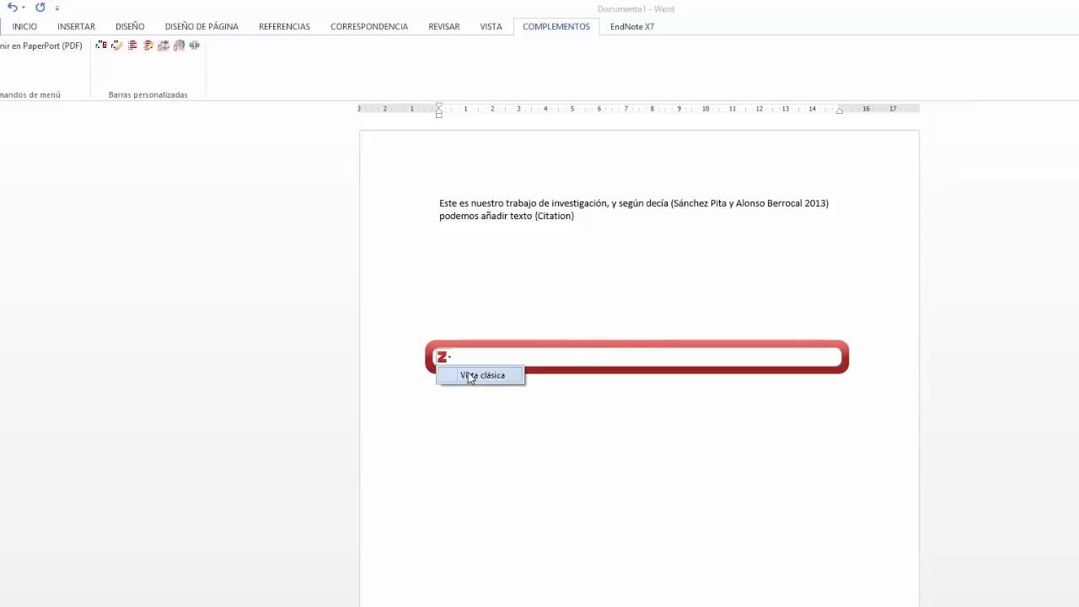
pyautogui.click(470, 376)
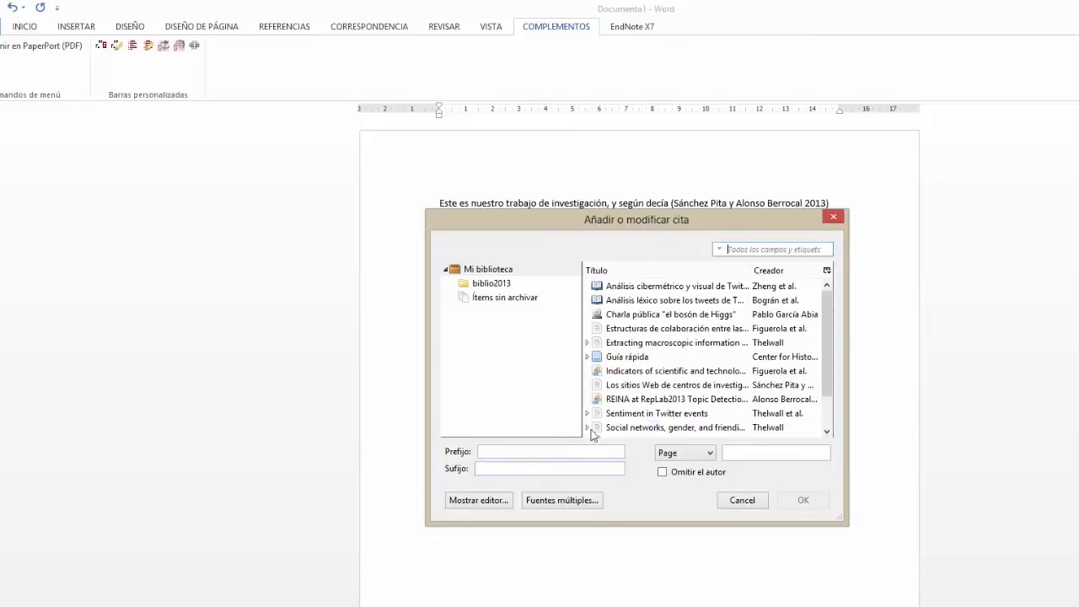
pyautogui.click(643, 334)
pyautogui.click(803, 501)
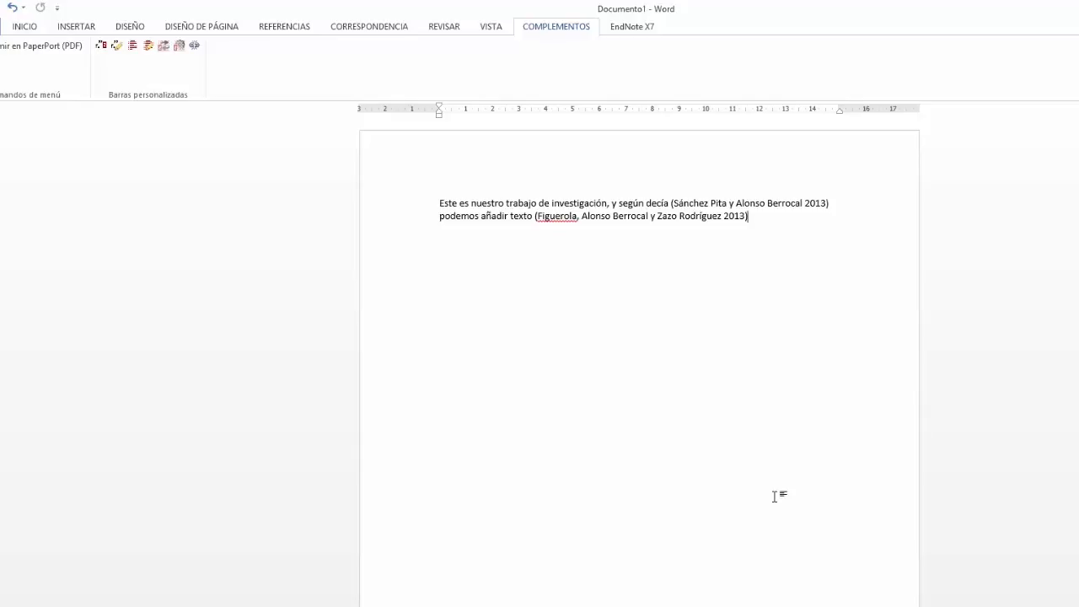
# Step: End the sentence with a period and insert the bibliography of the cited works on a new page
pyautogui.write('.')
pyautogui.hotkey('ctrl', 'Return')
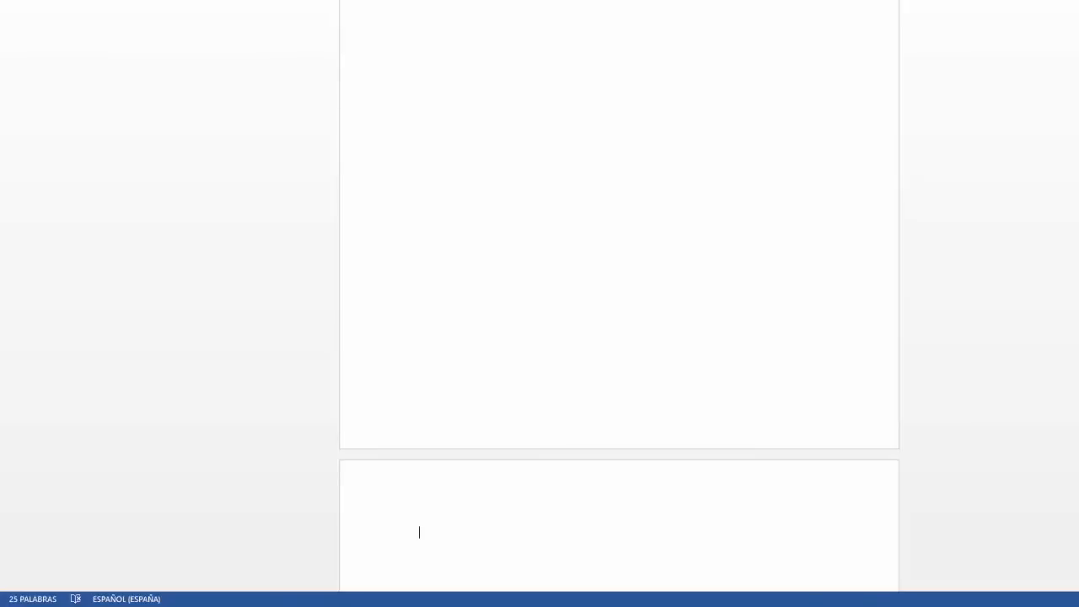
pyautogui.hotkey('ctrl', 'v')
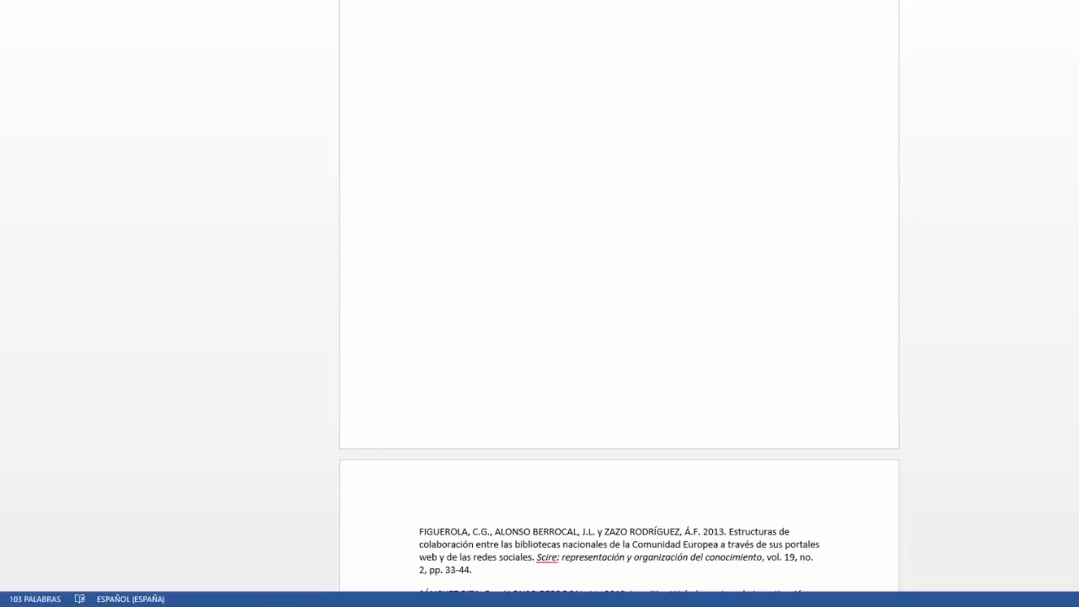
# Step: Compare the in-text citations on the first page with the bibliography entries on the second page
pyautogui.hotkey('ctrl', 'Home')
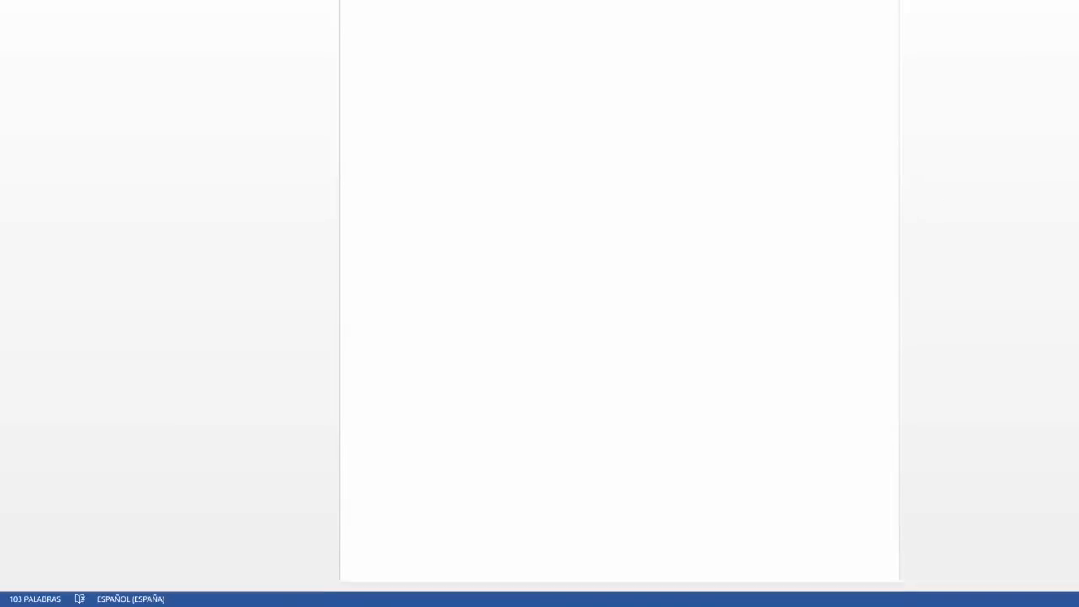
pyautogui.hotkey('ctrl', 'End')
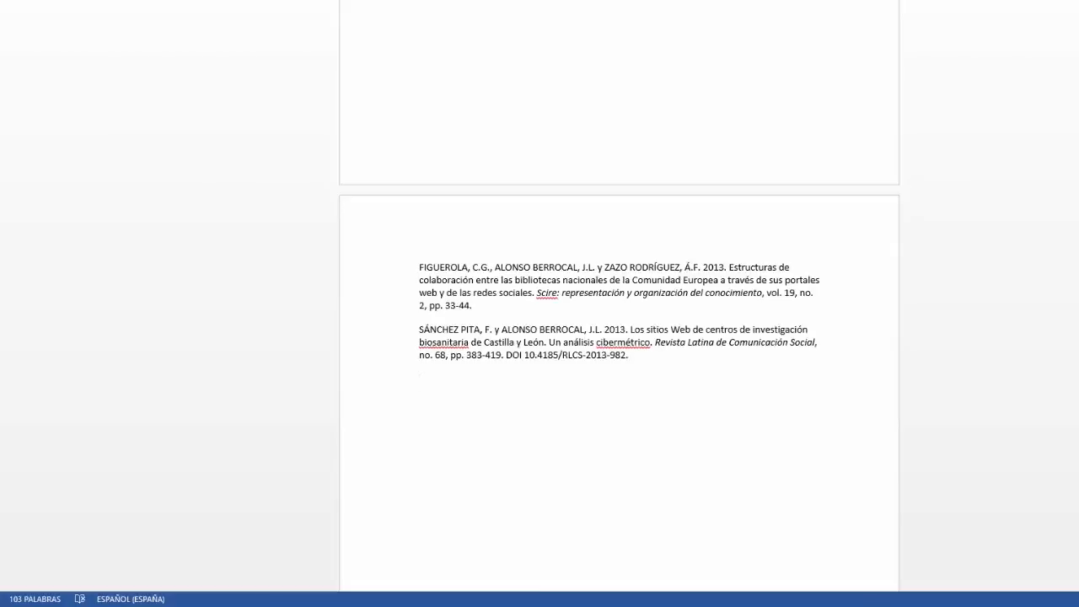
pyautogui.moveTo(1078, 346); pyautogui.dragTo(1078, 174)
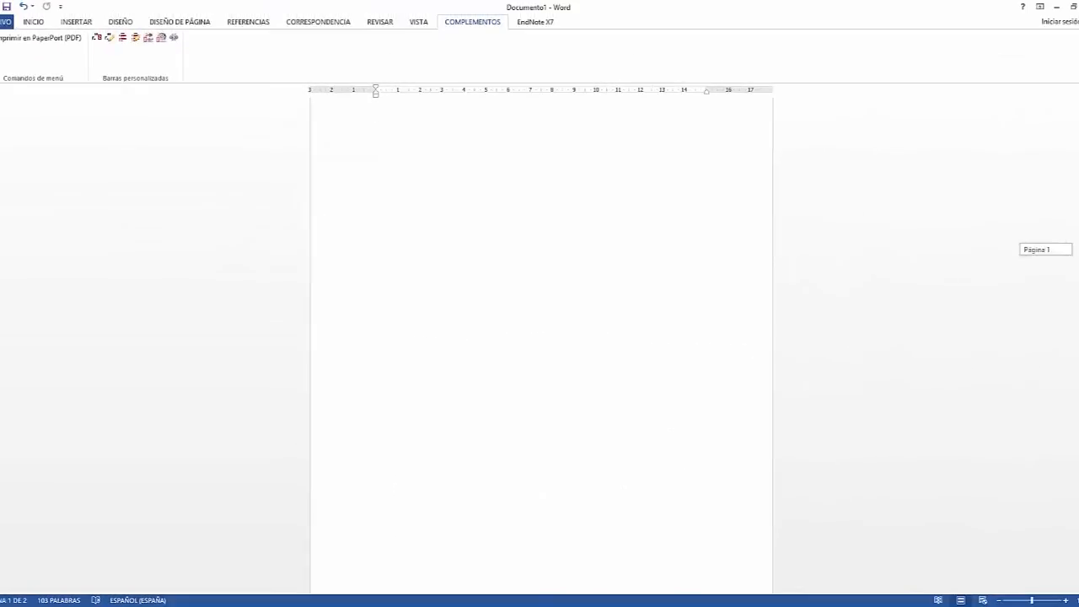
pyautogui.moveTo(1078, 250); pyautogui.dragTo(1078, 203)
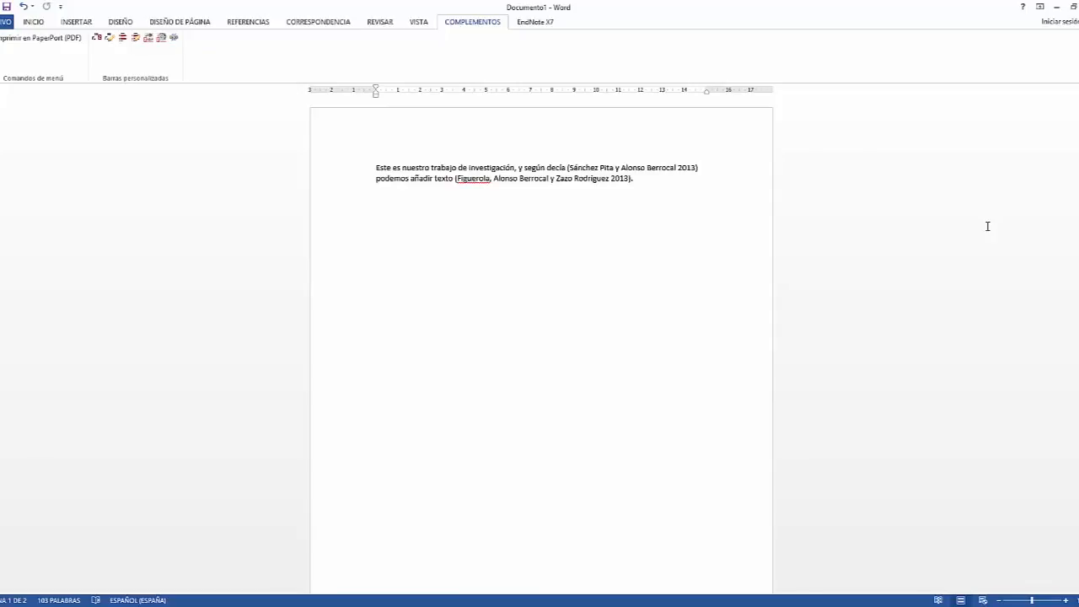
pyautogui.click(668, 200)
pyautogui.hotkey('ctrl', 'End')
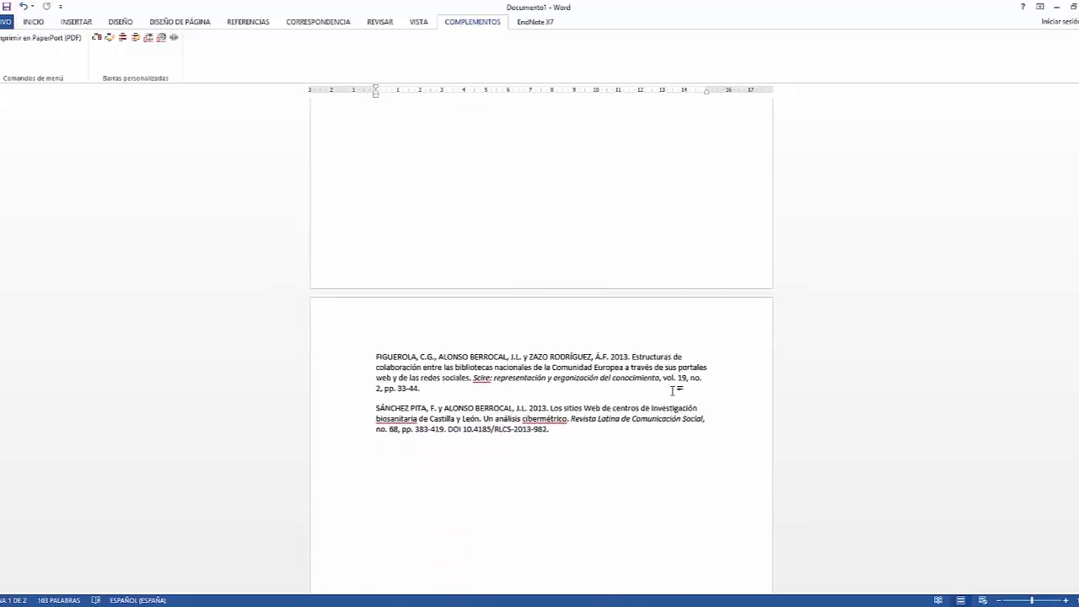